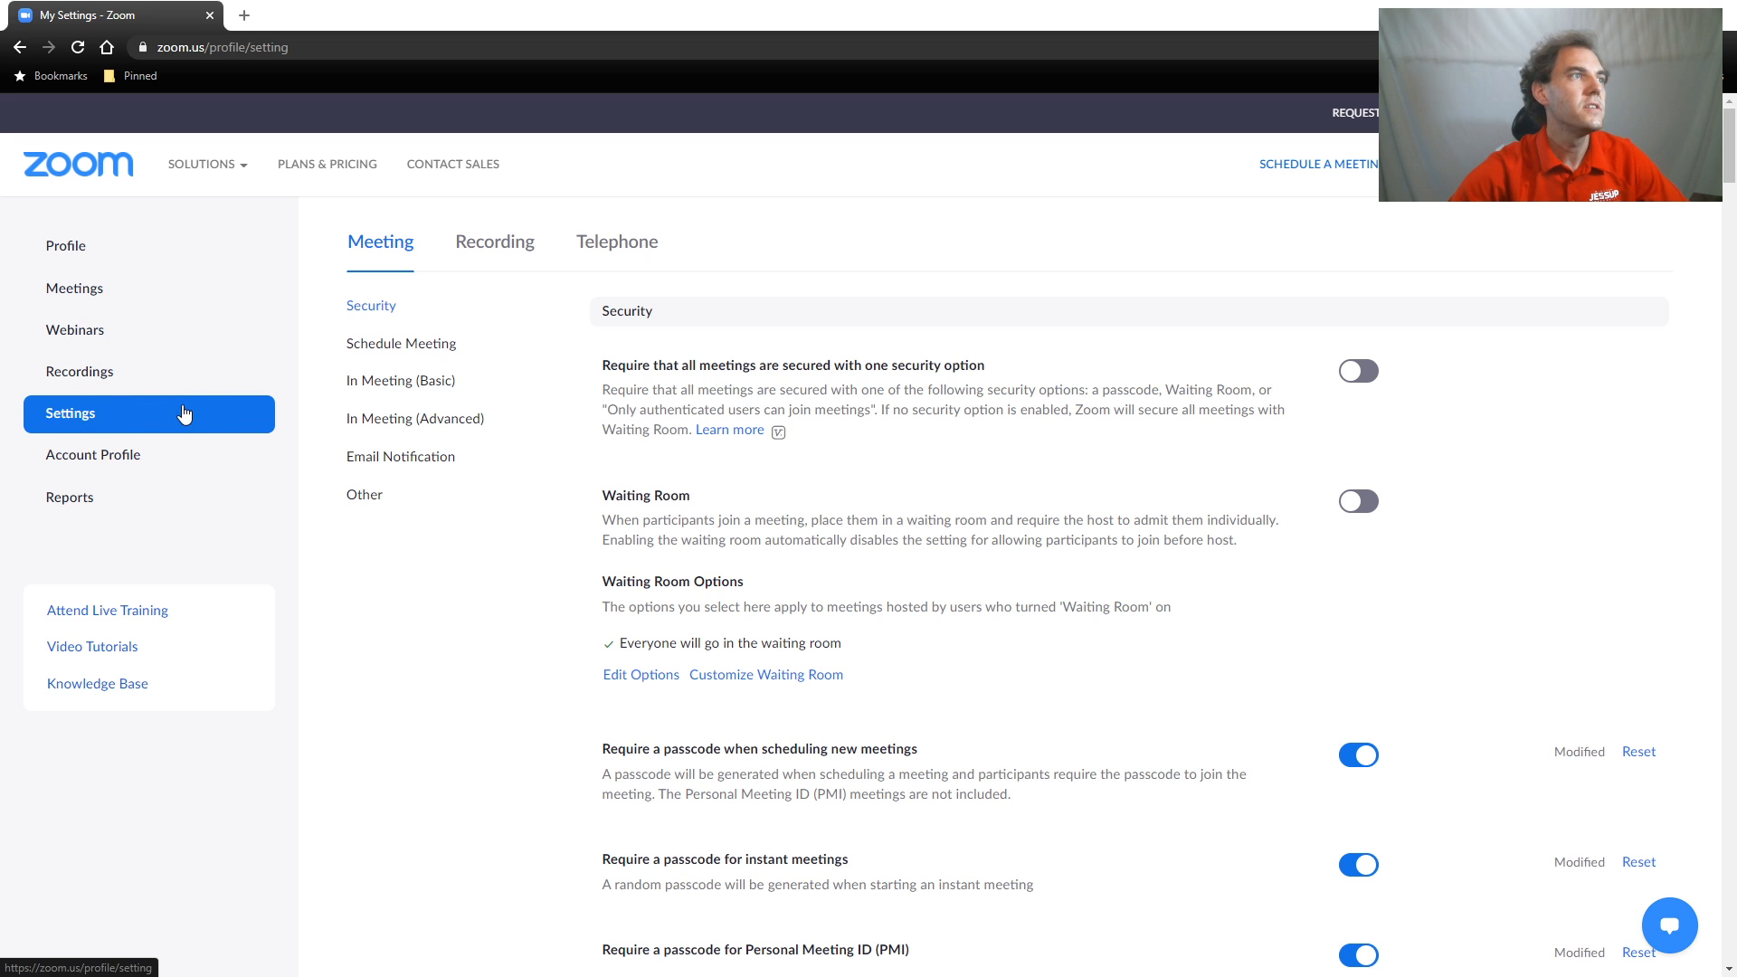
- Review the Breakout room option in the advanced in-meeting settings, and open the list of upcoming meetings
click(457, 421)
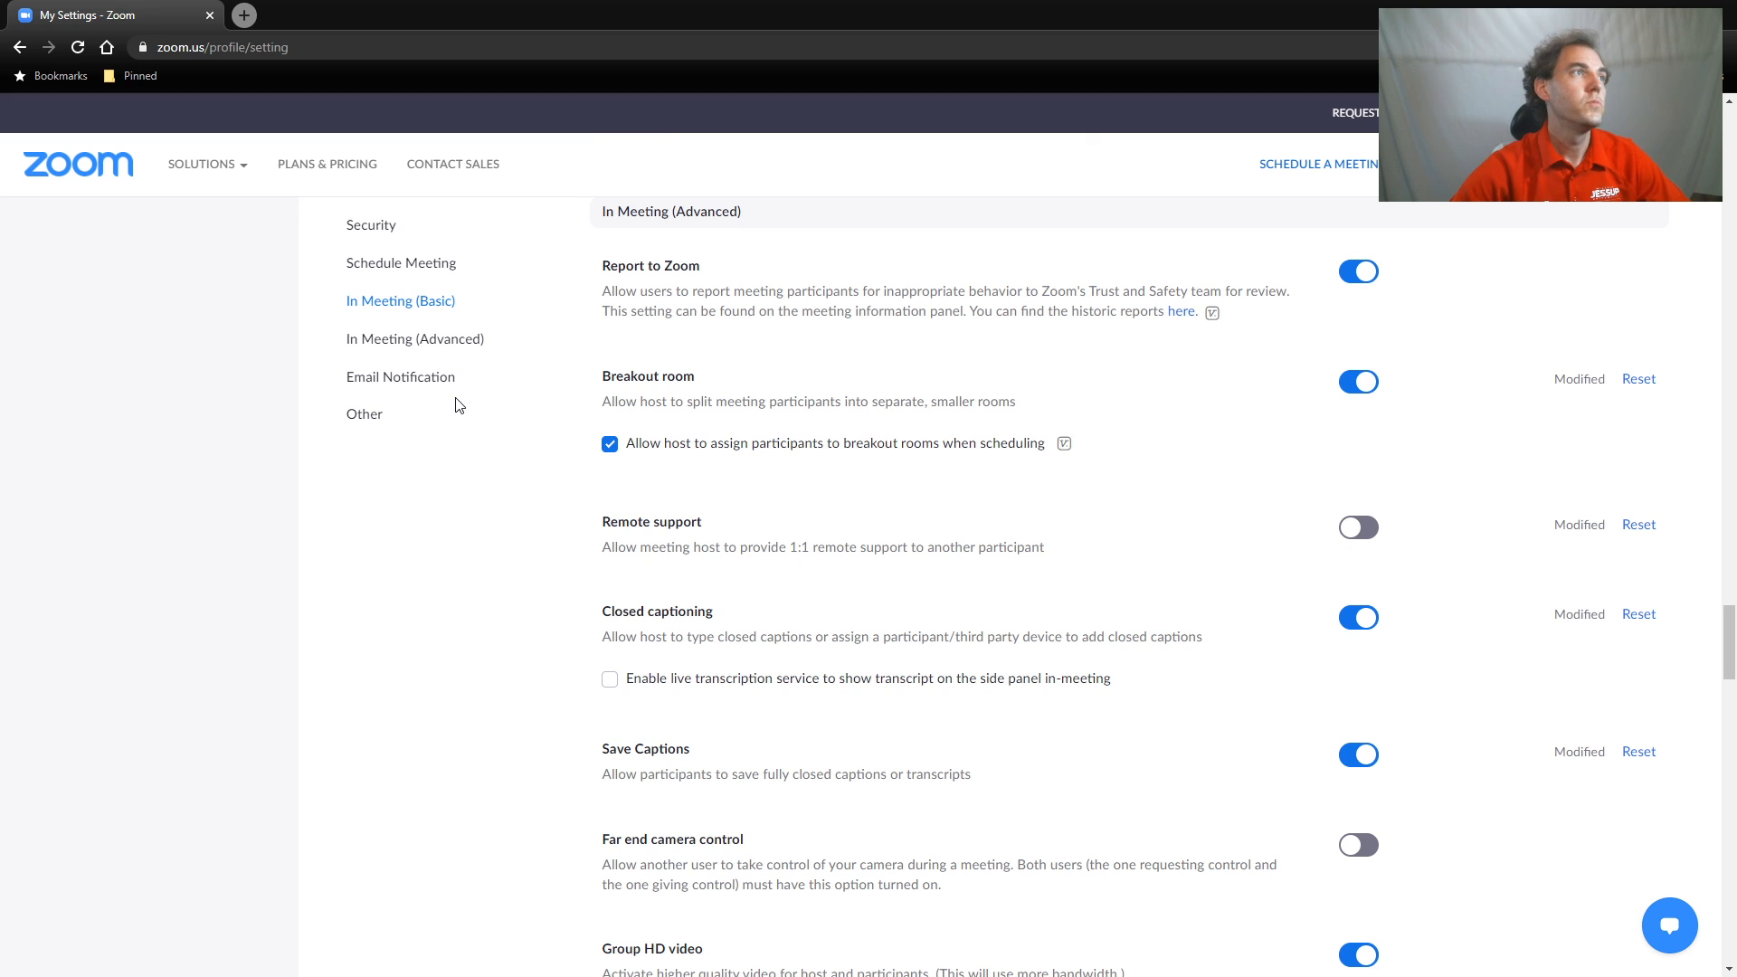
scroll(266, 409, up, 15)
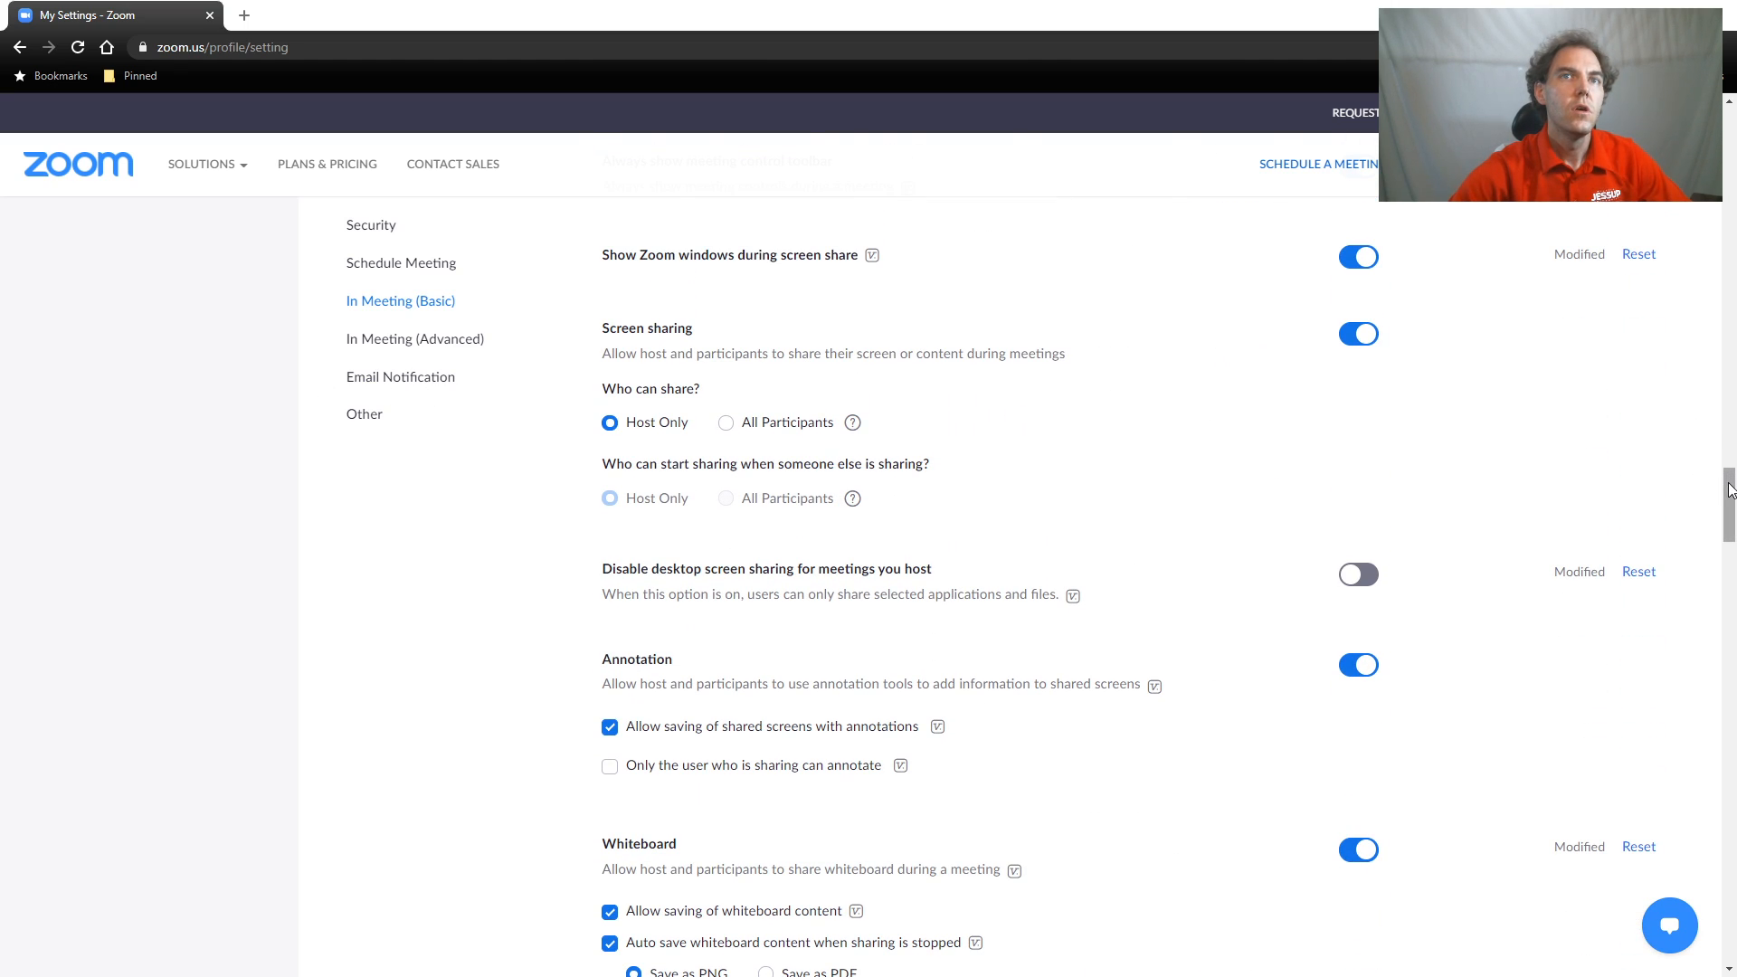
drag(1728, 489, 1729, 113)
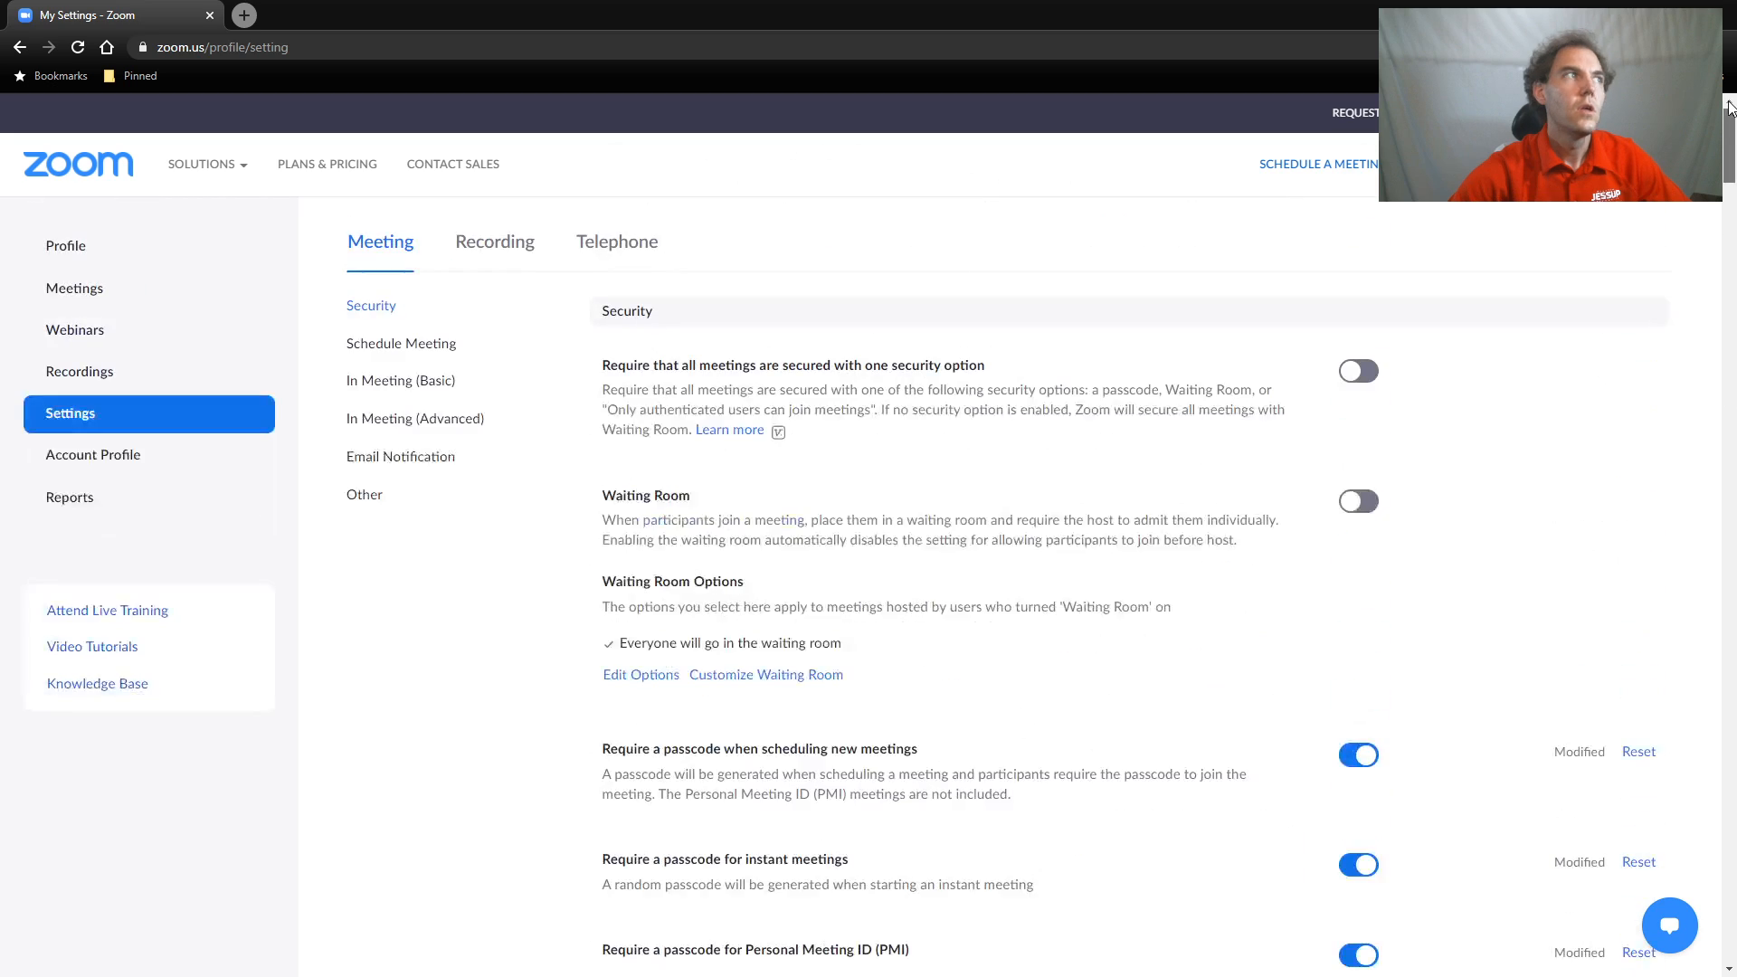
click(97, 291)
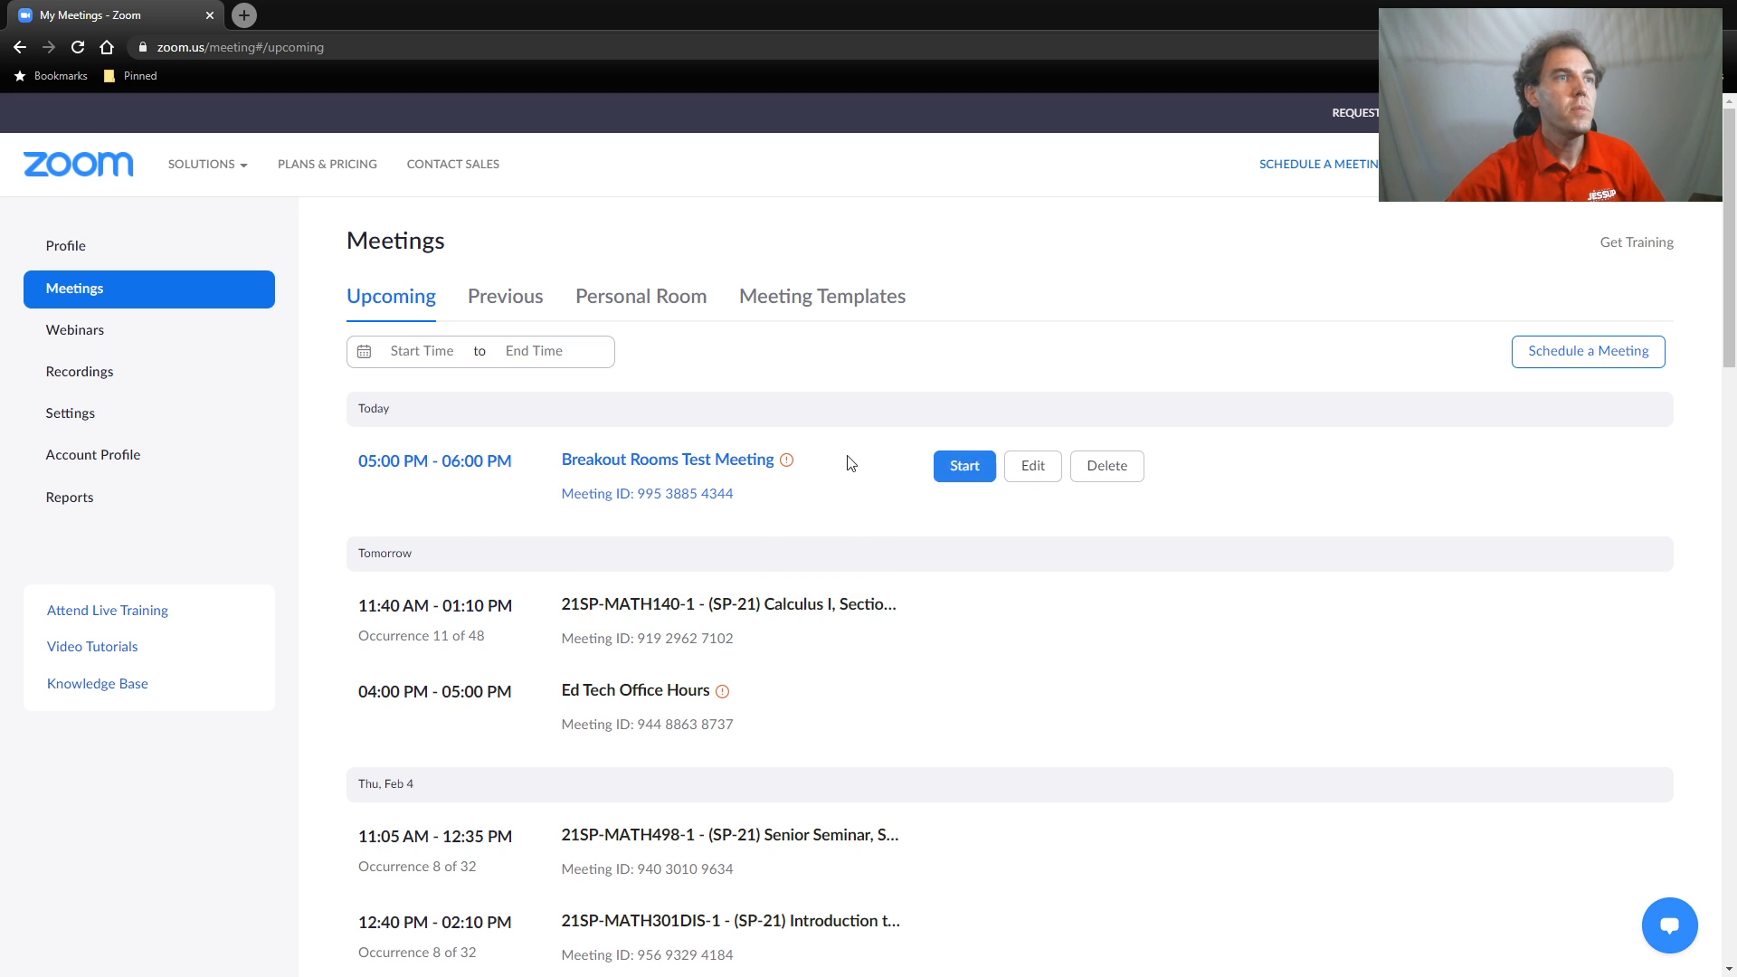
click(1043, 476)
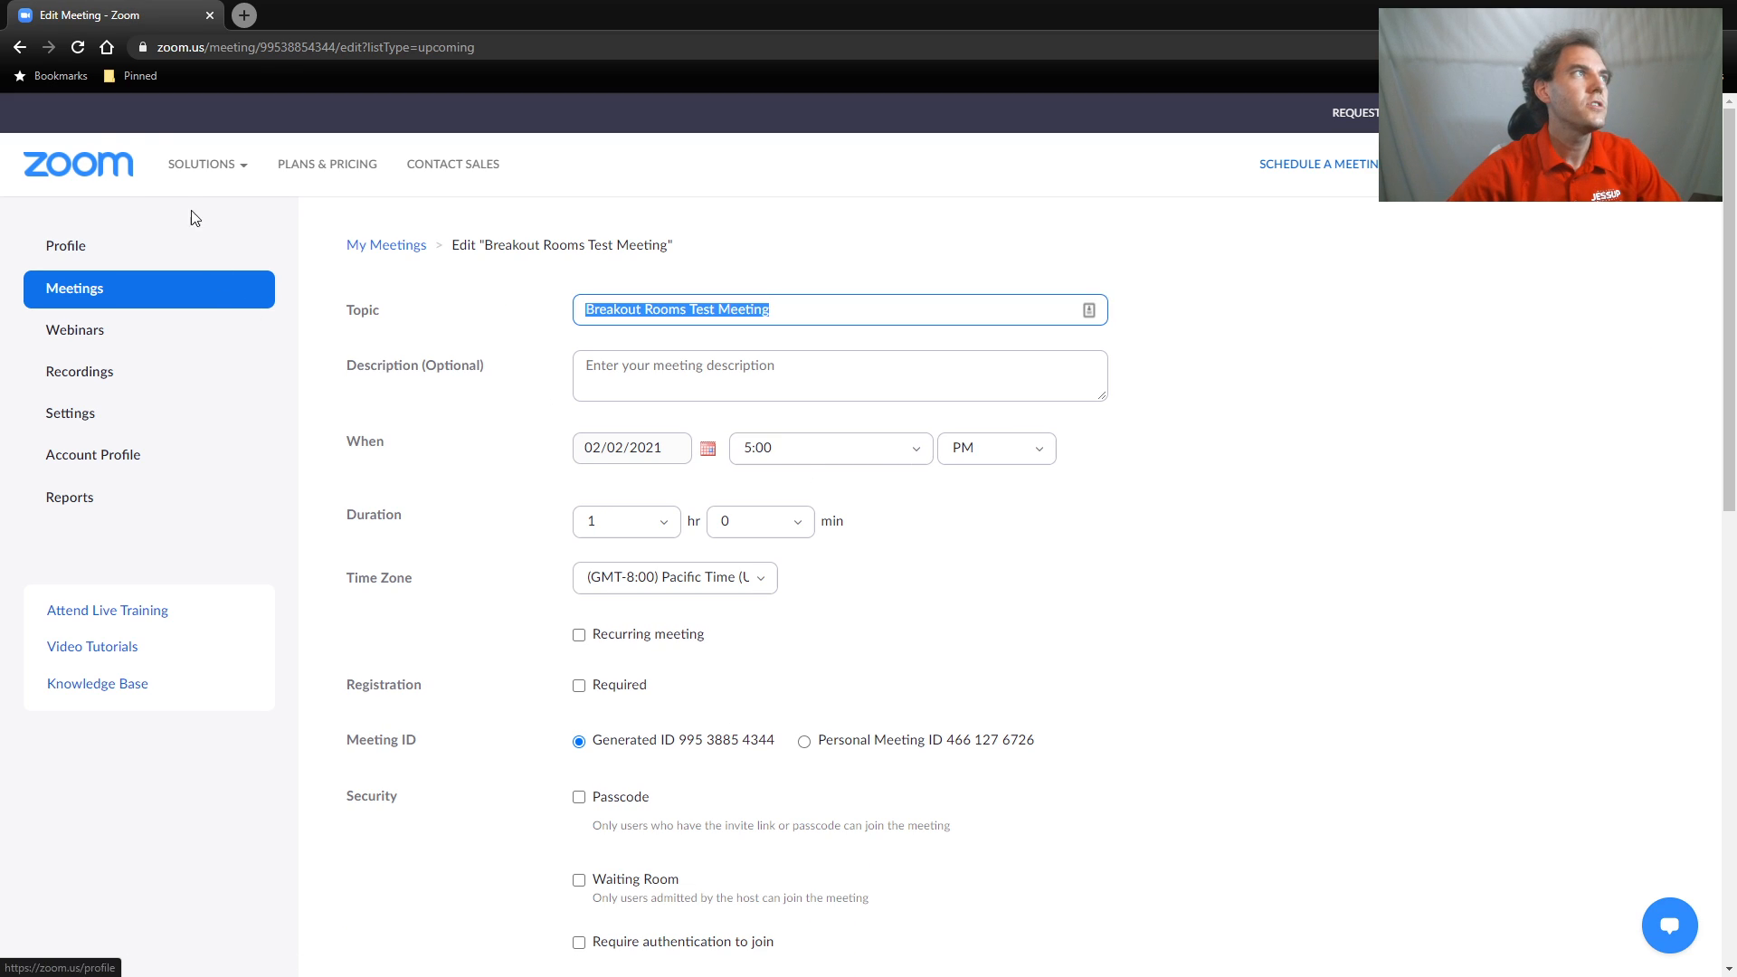
click(19, 47)
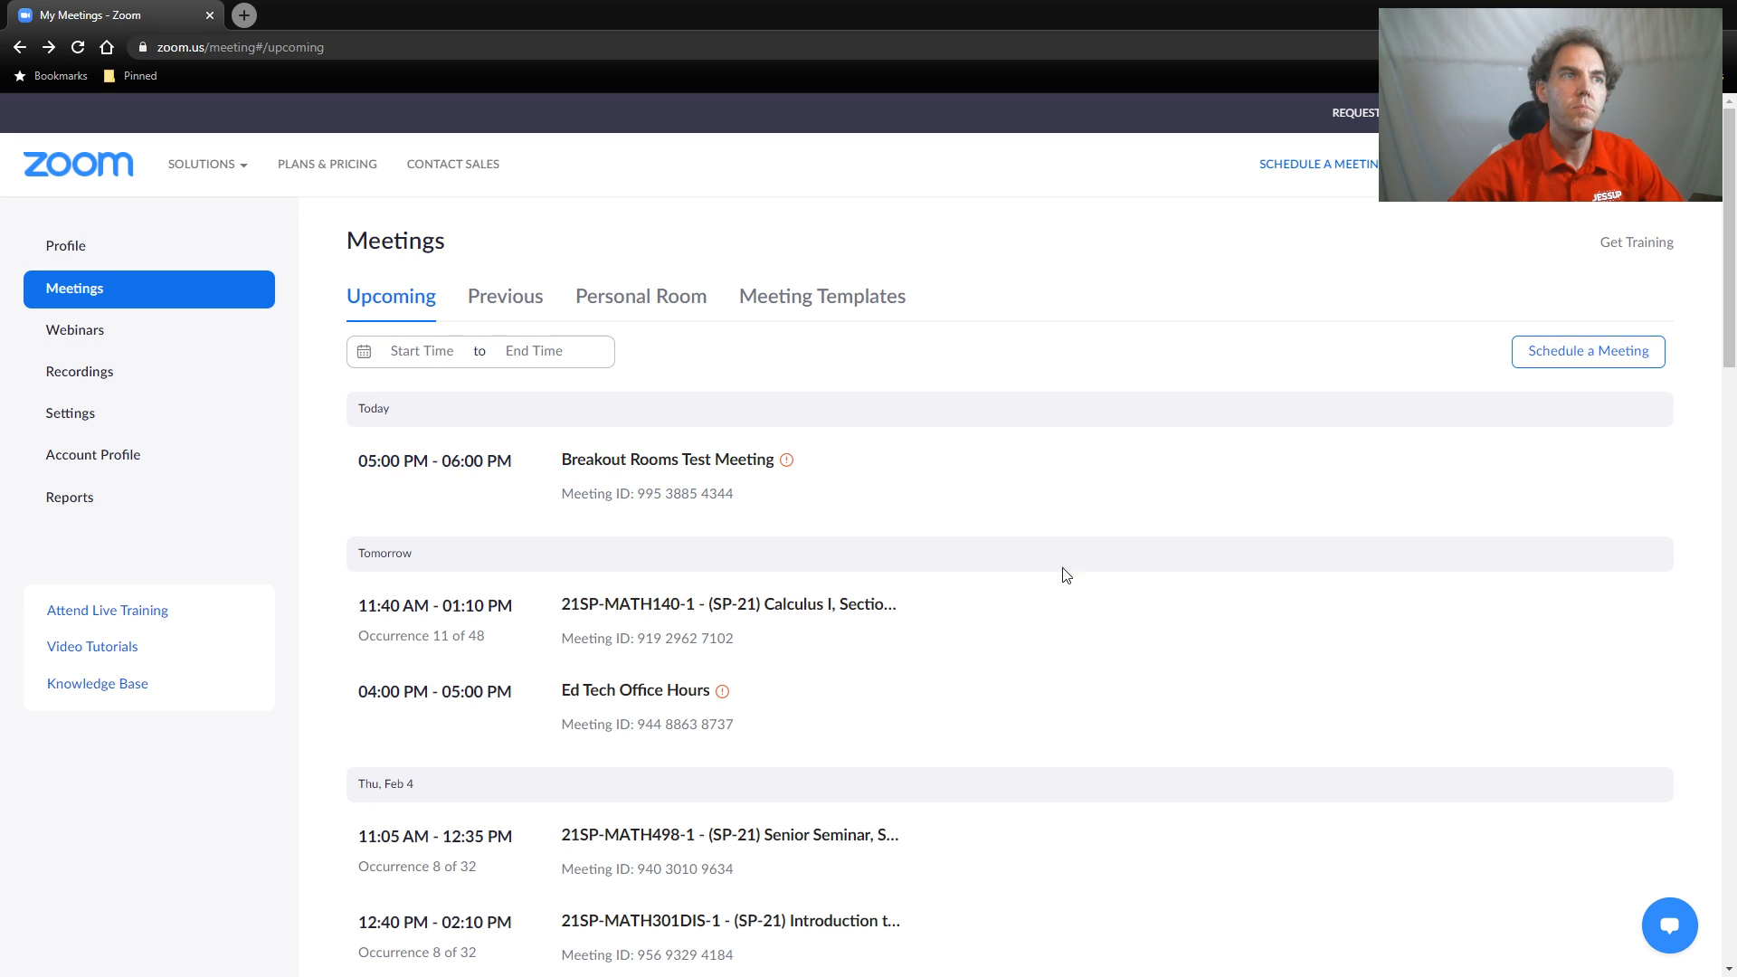
click(1033, 622)
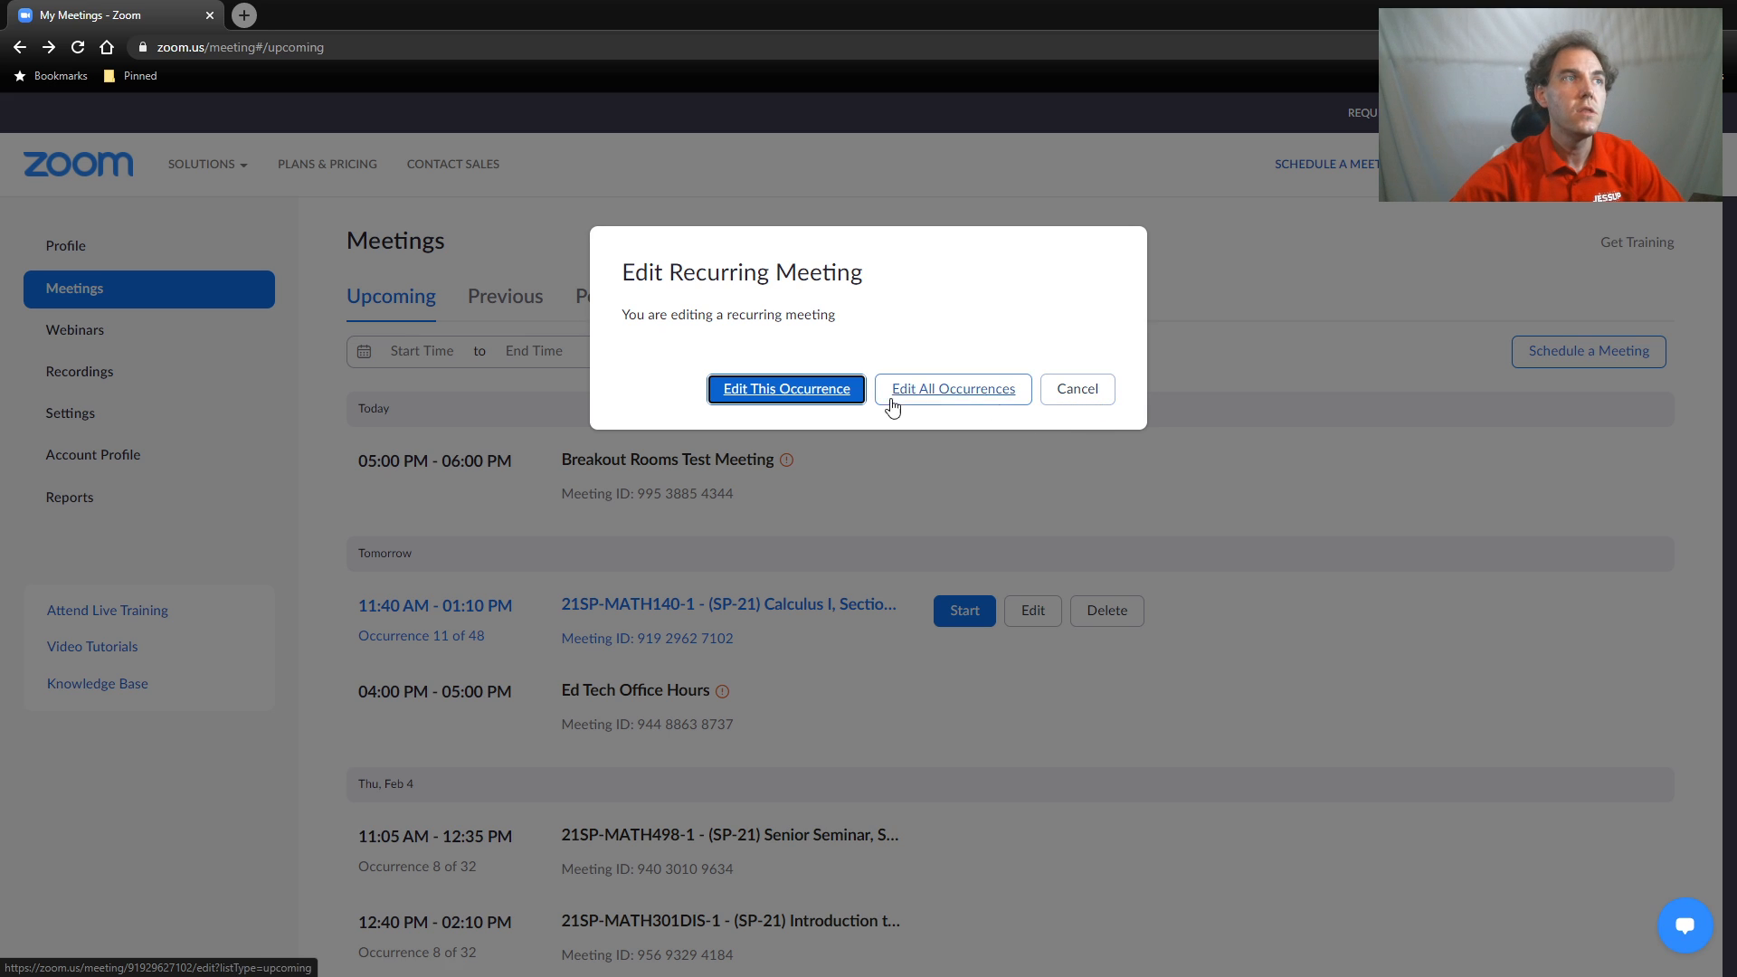
click(1077, 388)
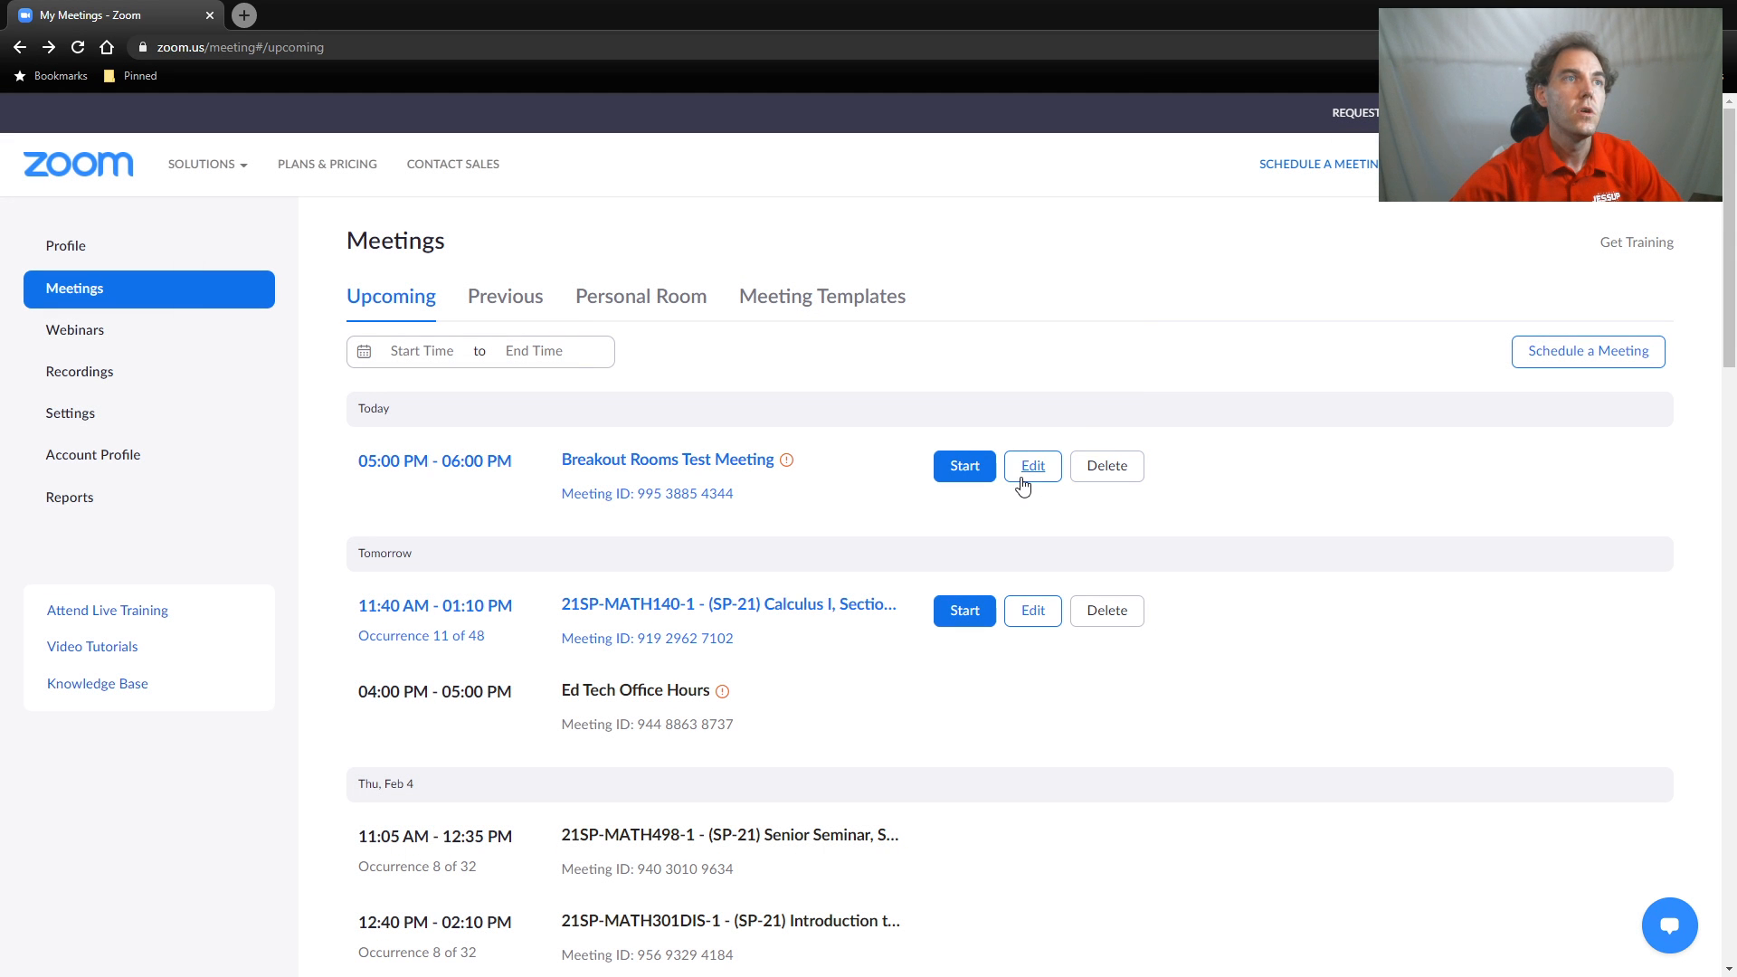
- Edit the Breakout Rooms Test Meeting and enable its Breakout Room pre-assign option
click(1049, 470)
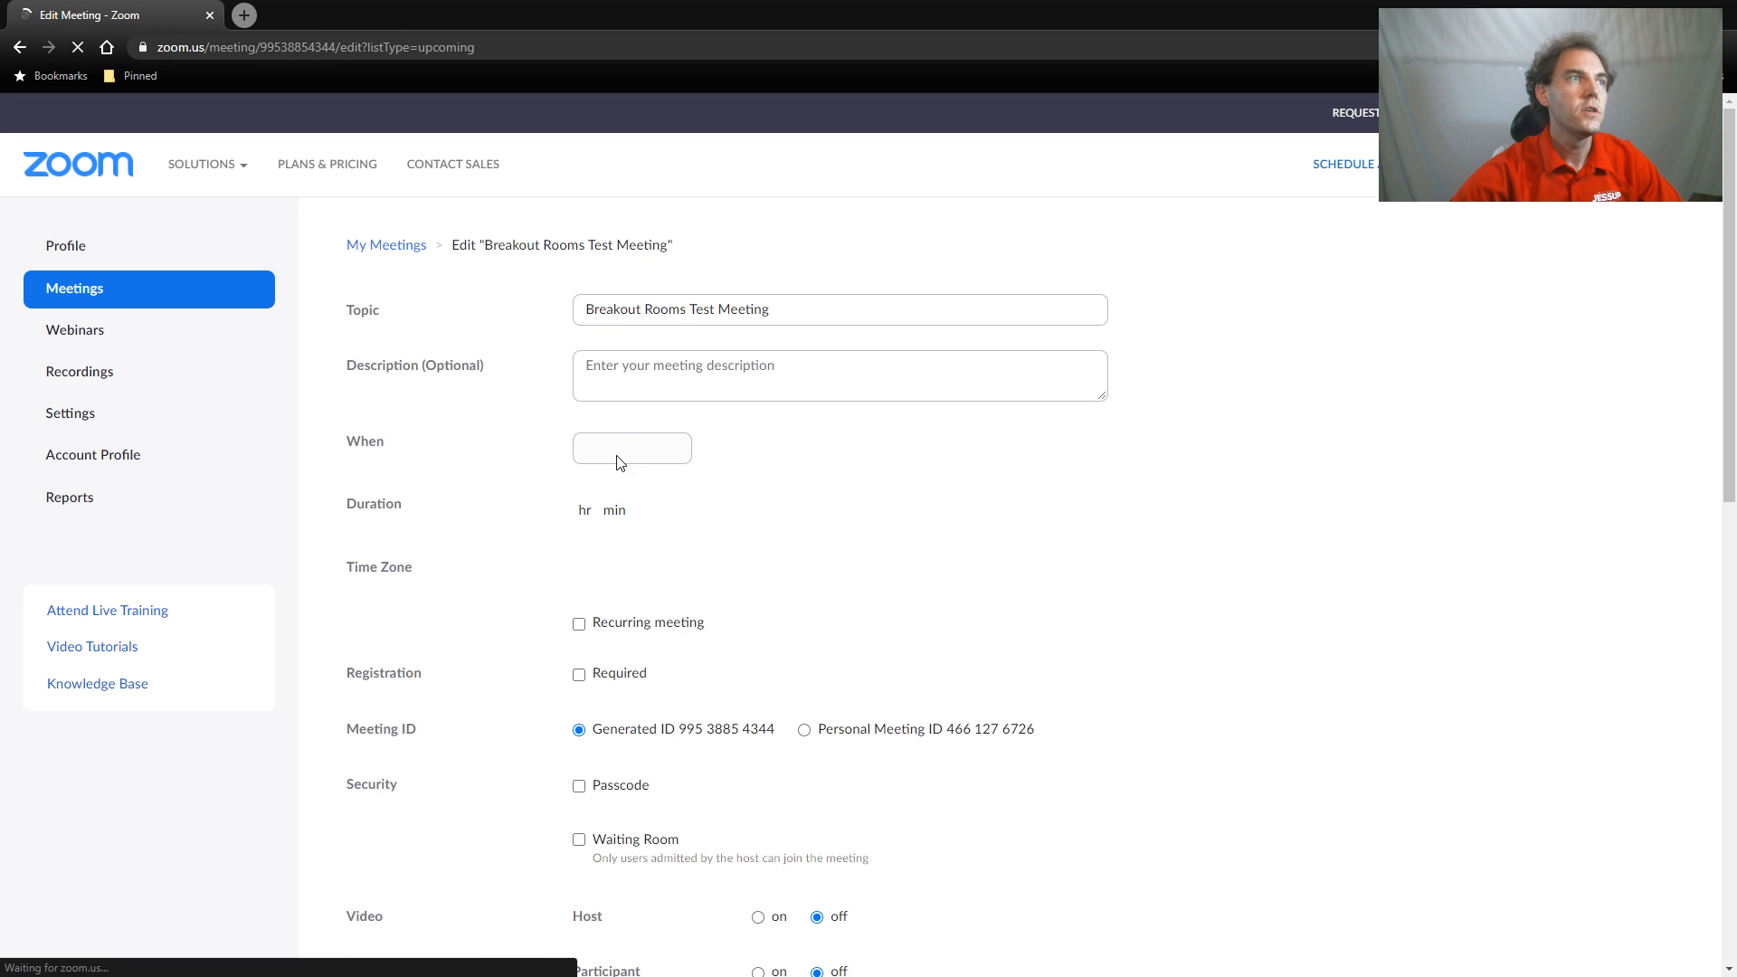
scroll(804, 561, down, 11)
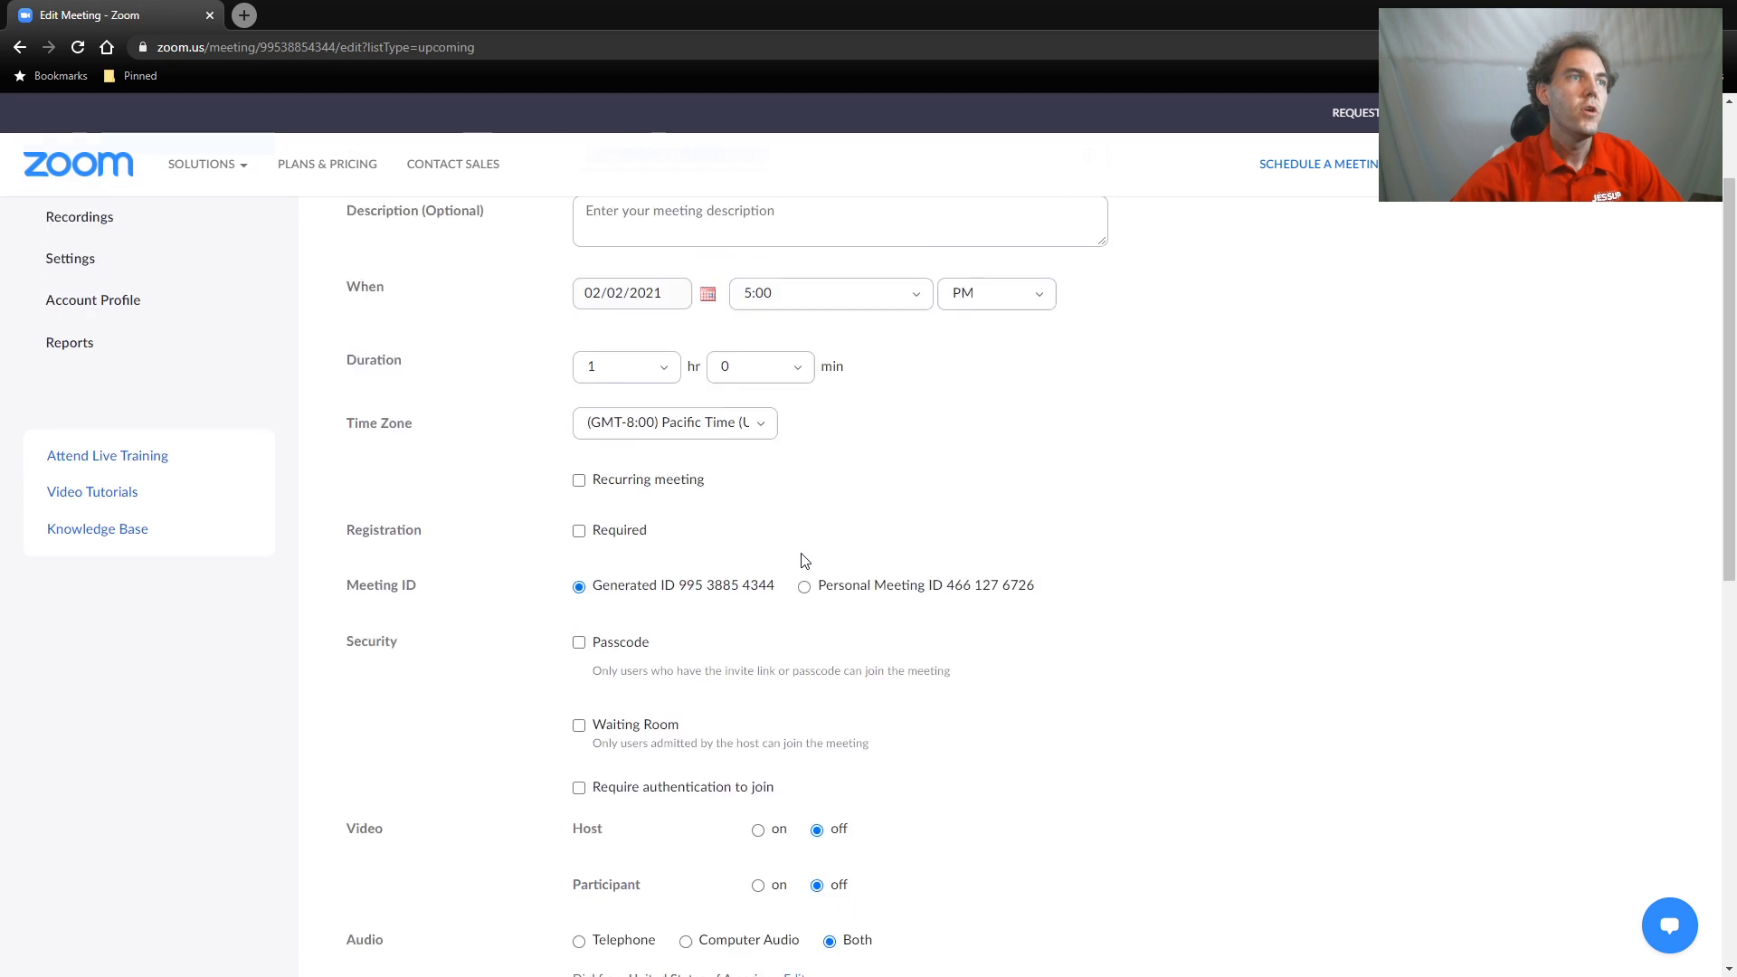
scroll(804, 561, up, 2)
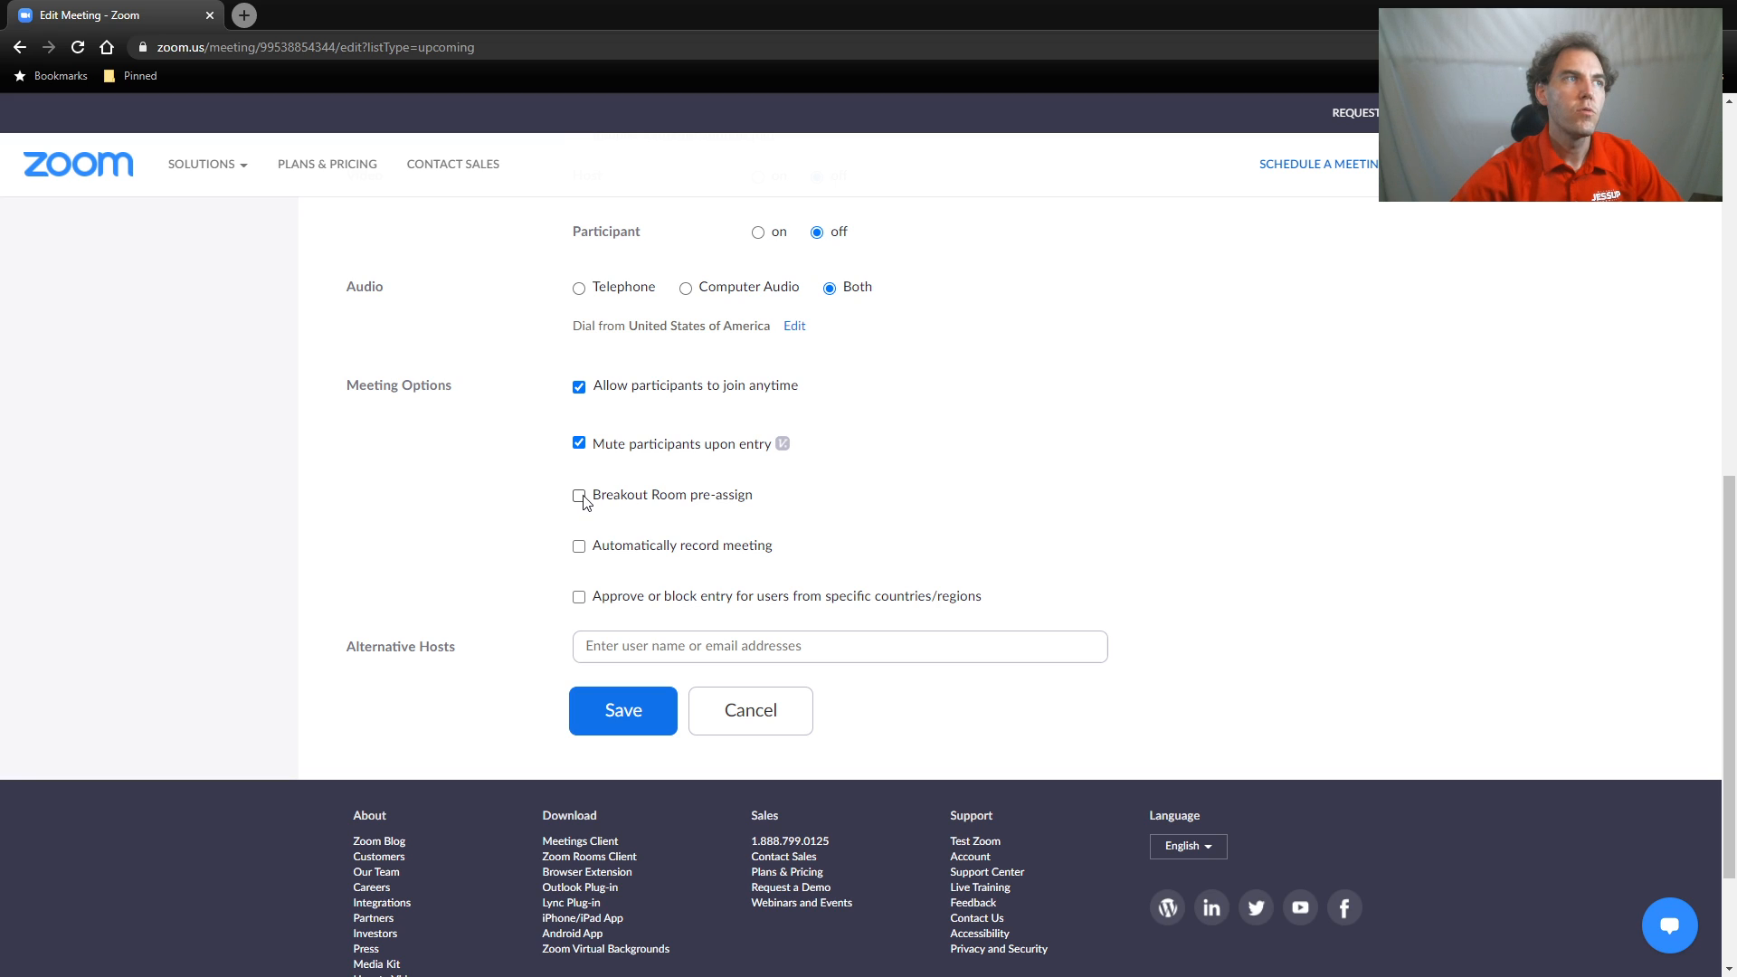
click(579, 497)
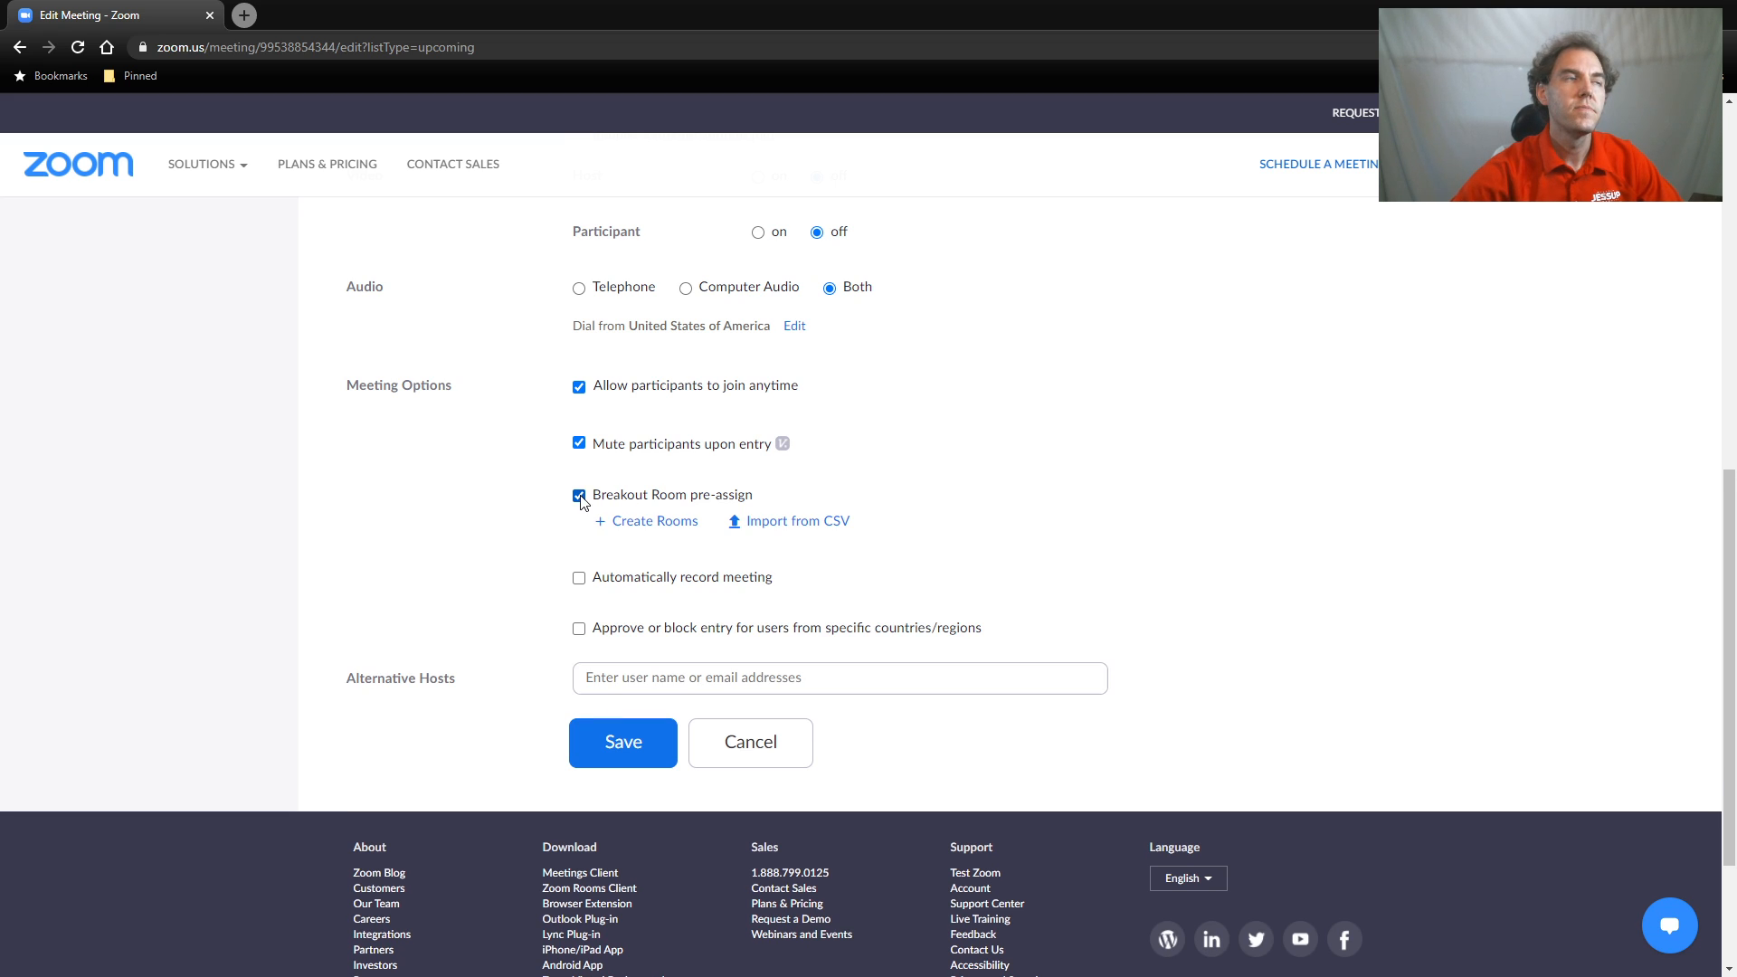
- Create four breakout rooms in the meeting's breakout room assignment
click(651, 523)
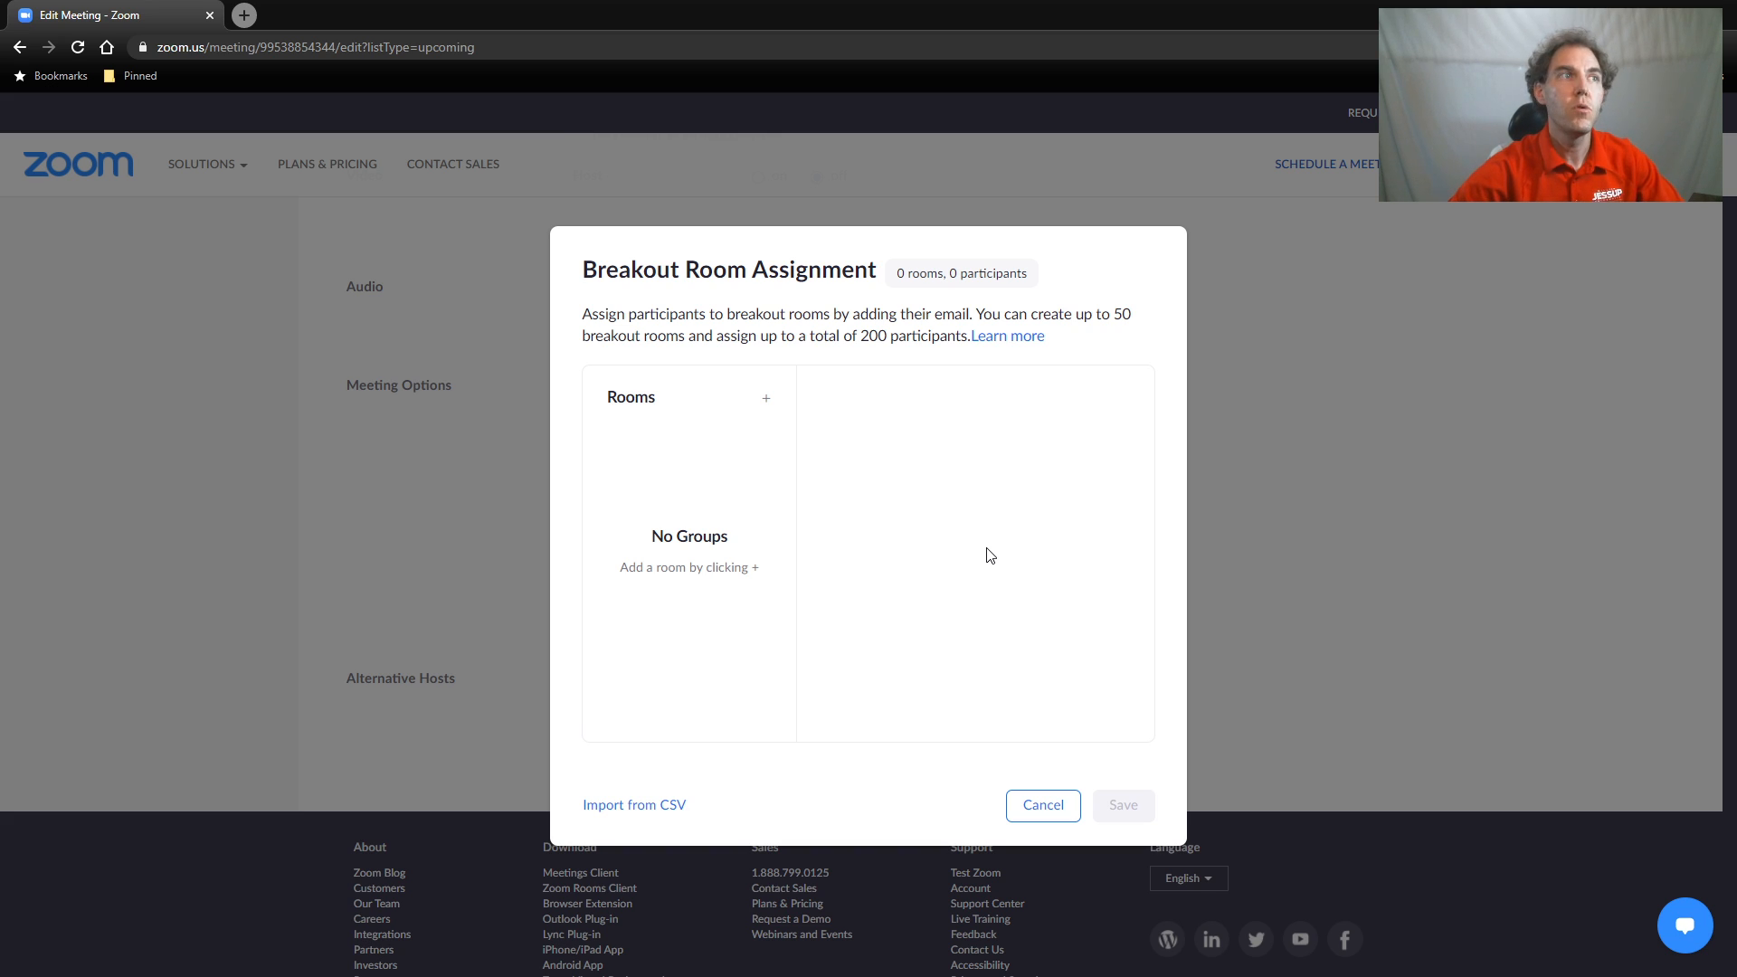
click(767, 403)
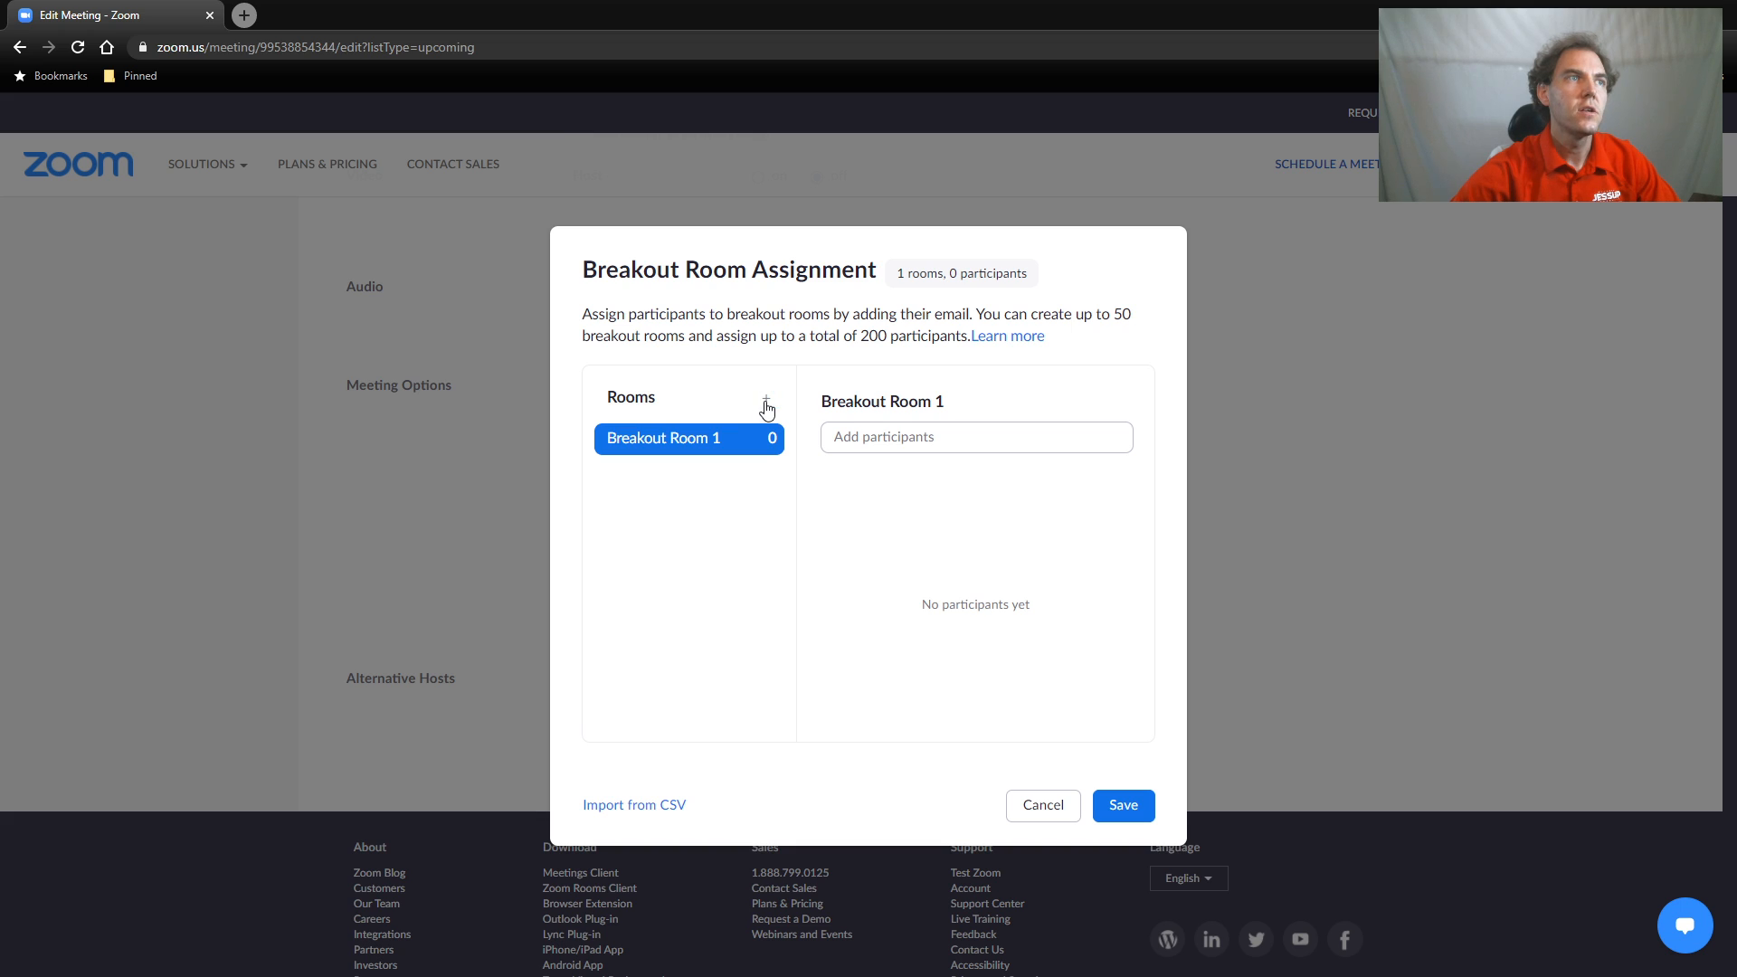
click(766, 399)
click(721, 480)
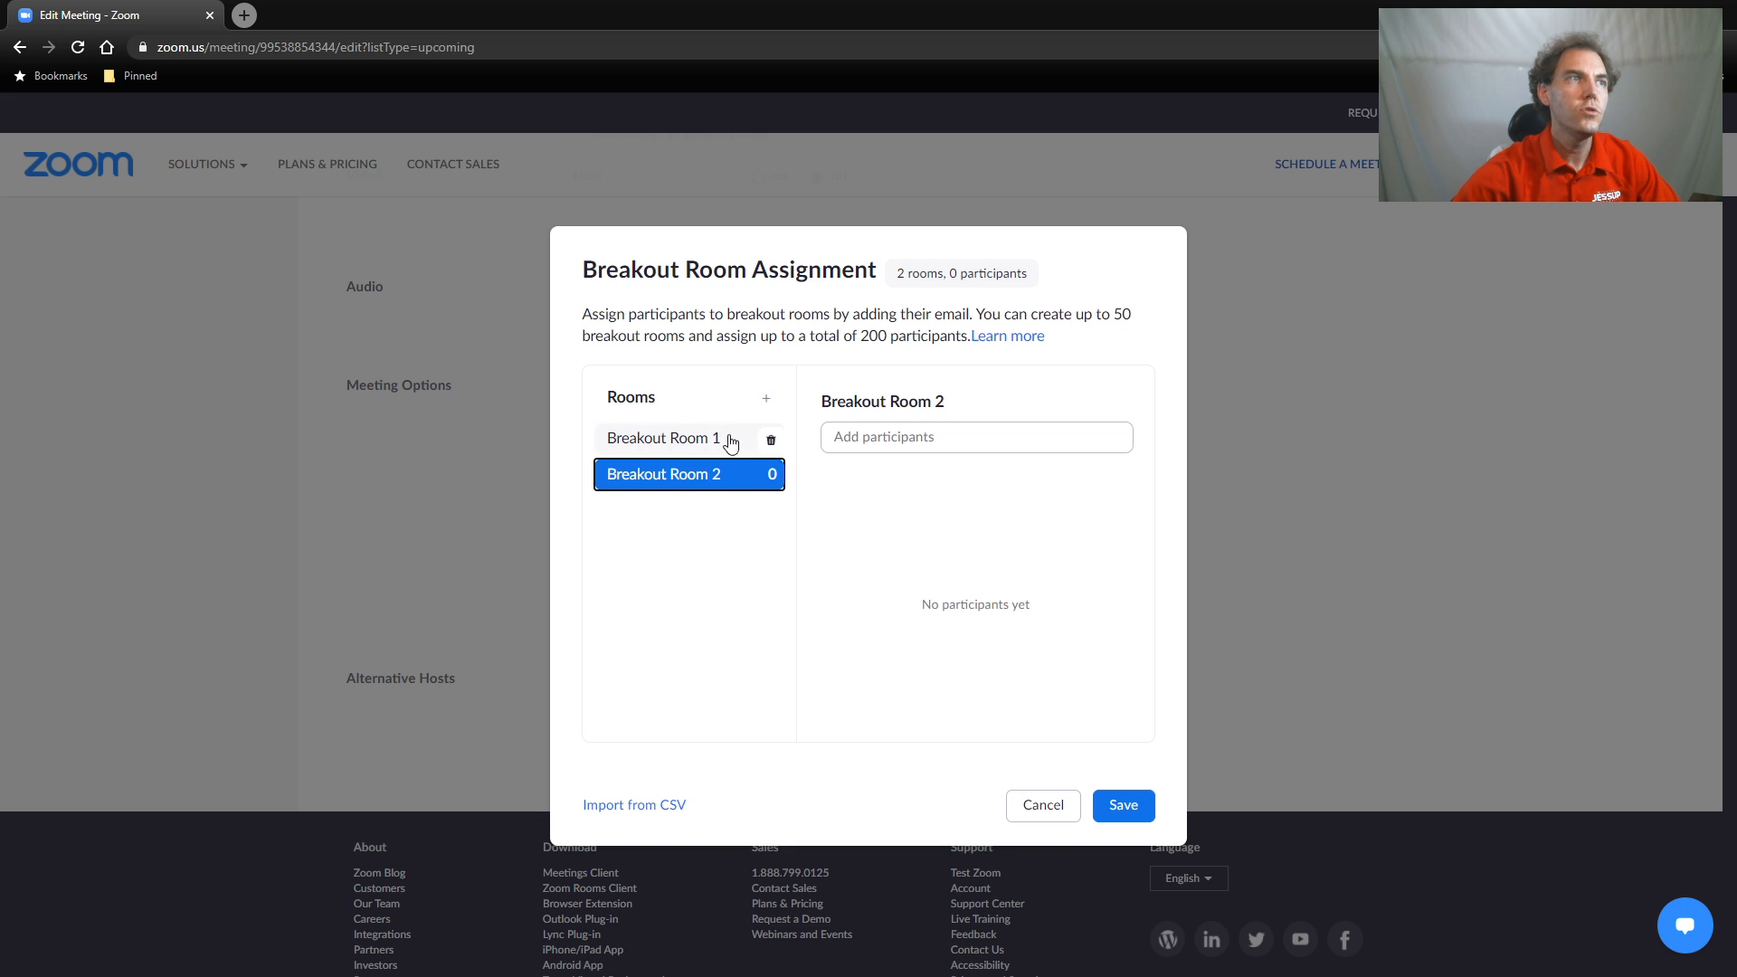
click(766, 400)
click(768, 405)
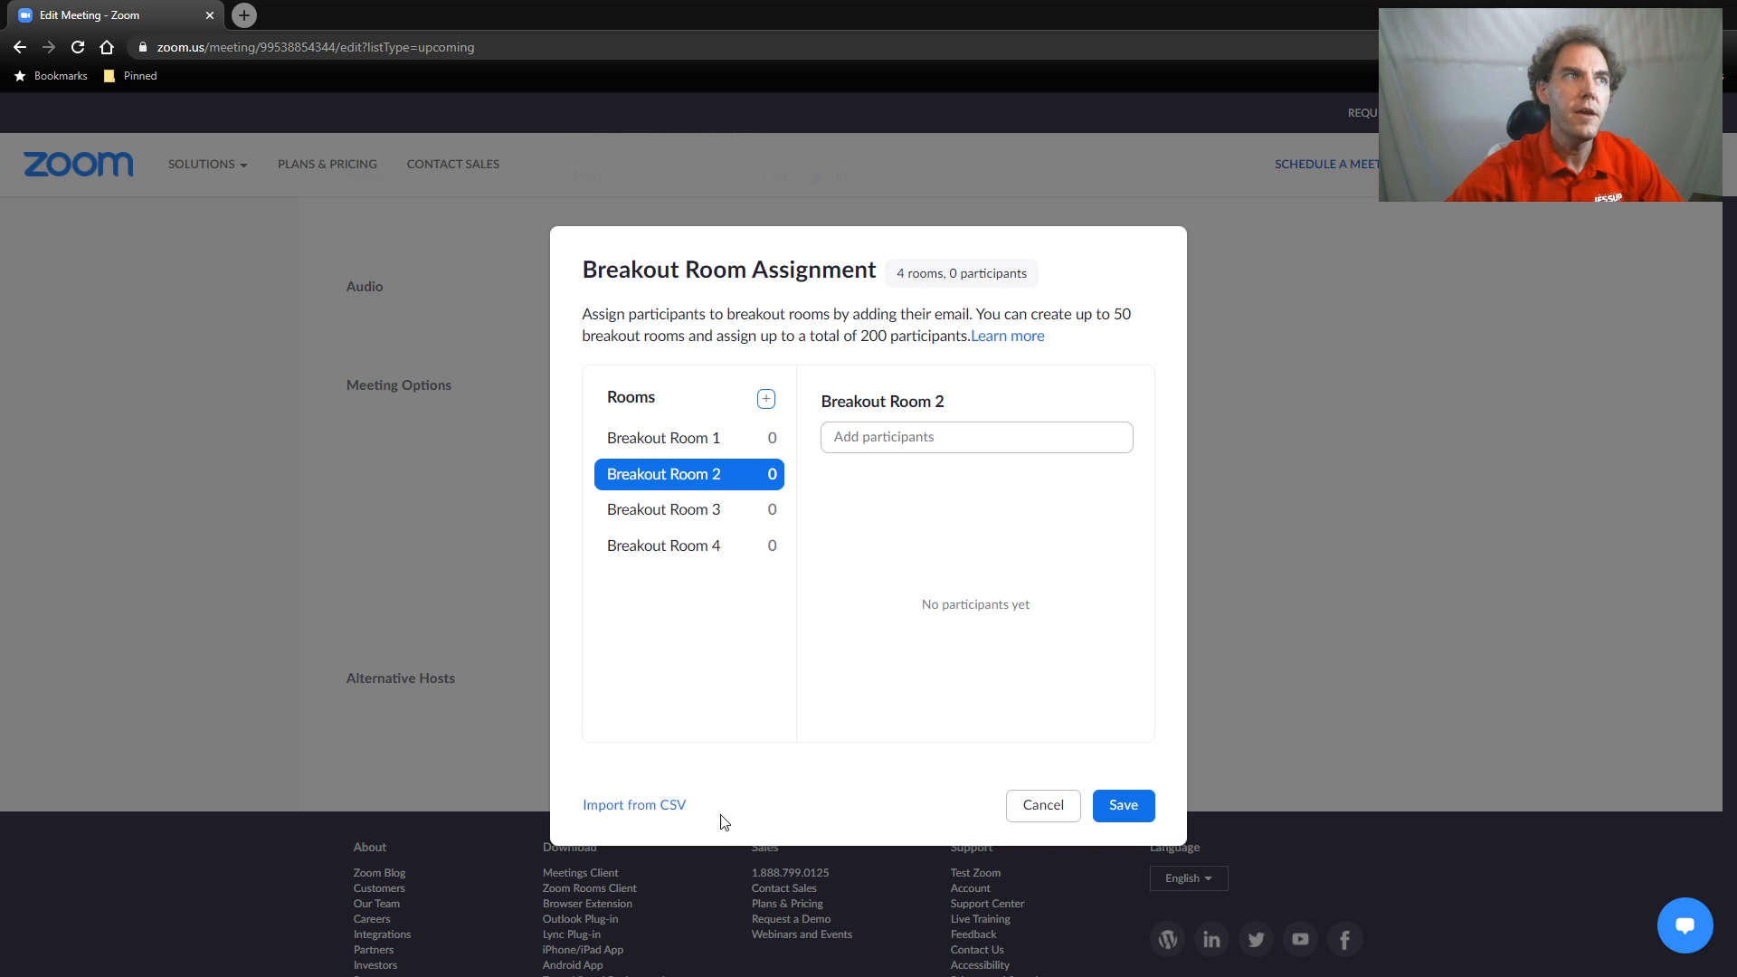
- Assign a first participant to Breakout Room 1 by entering their school email address
click(655, 444)
click(860, 438)
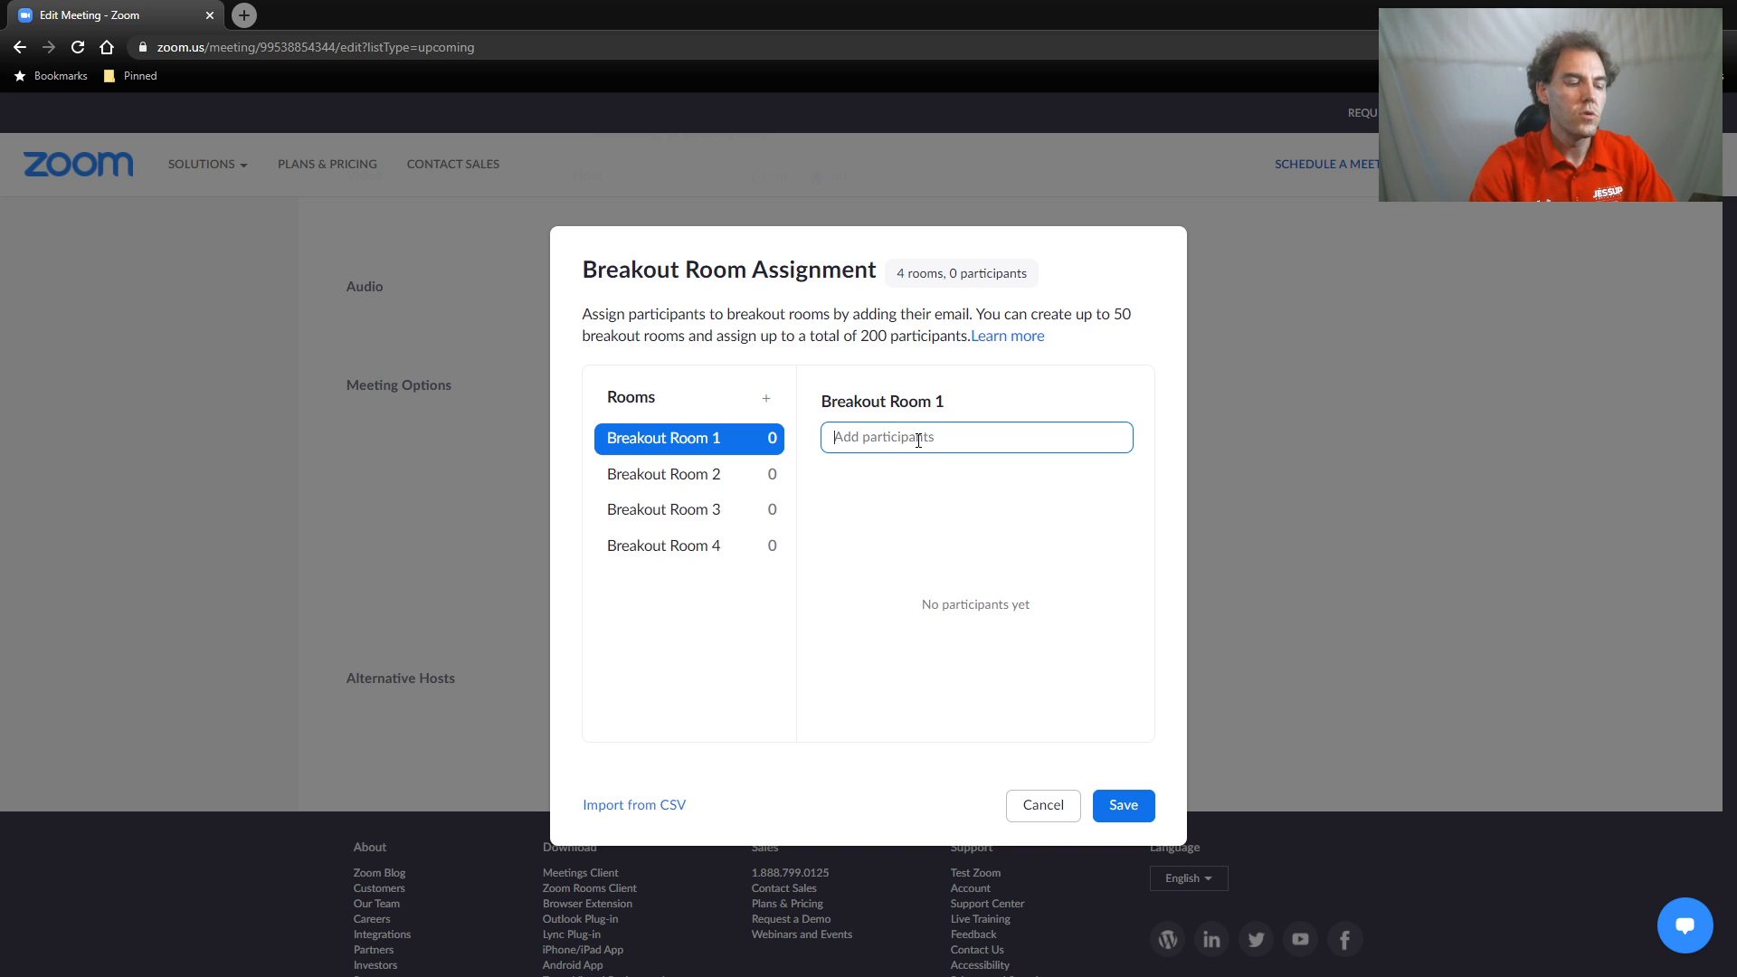
text(example1)
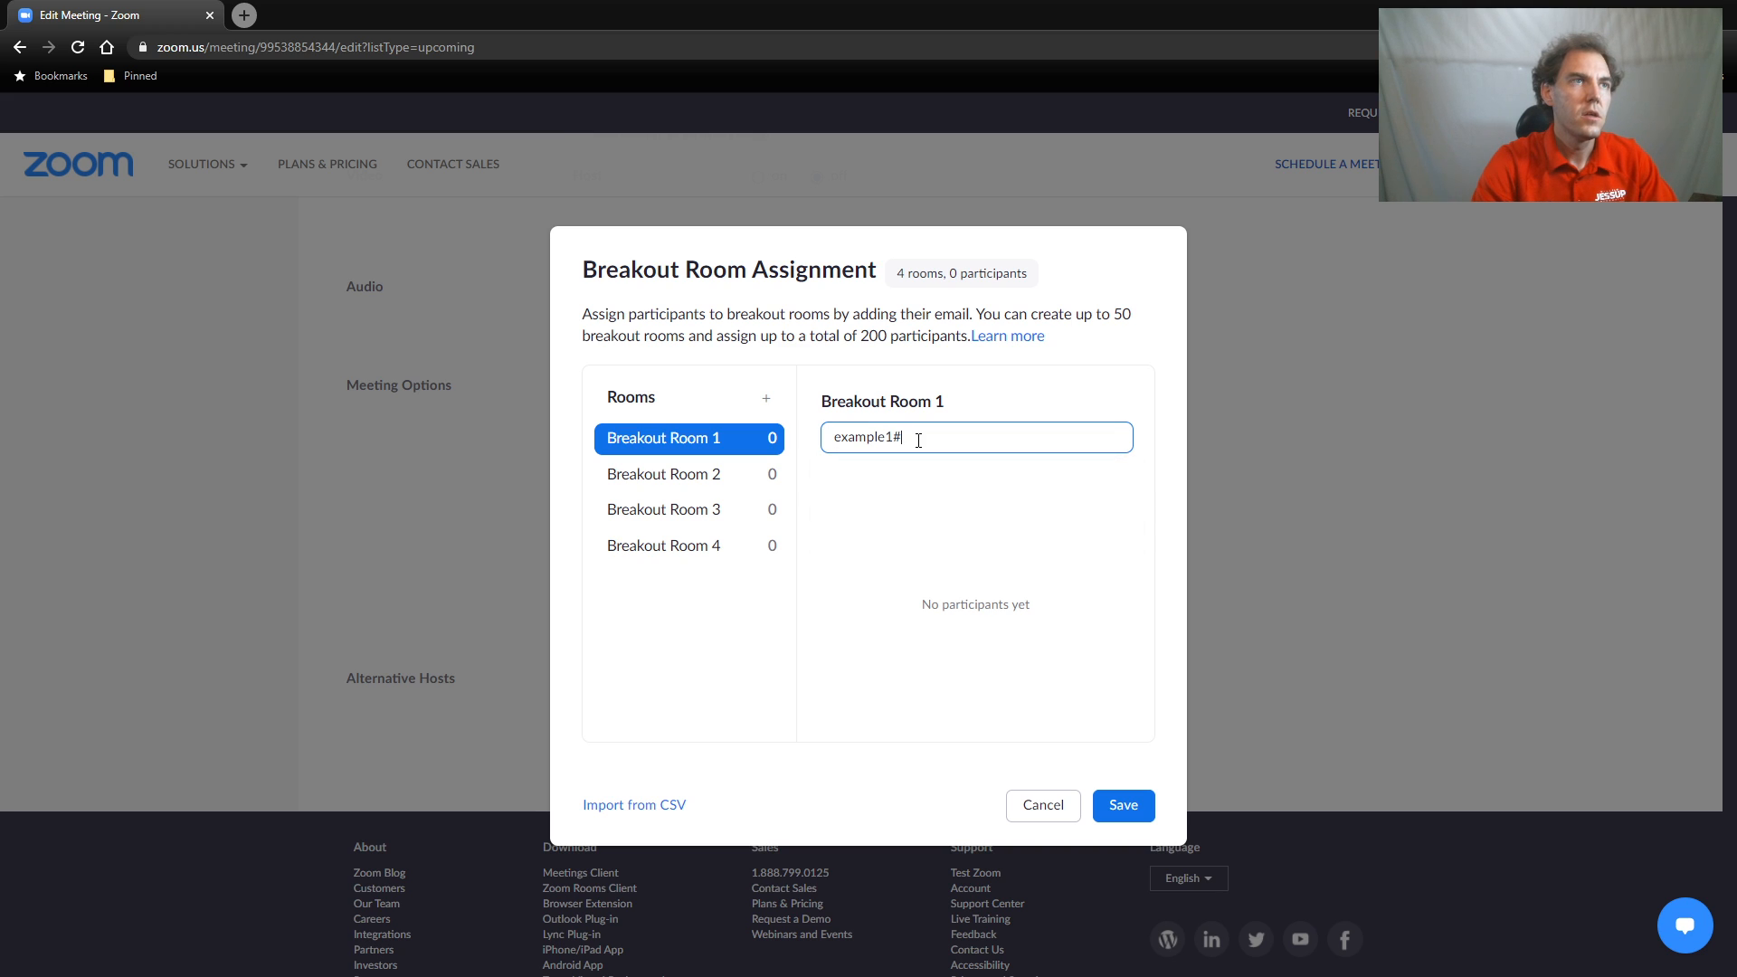
text(@)
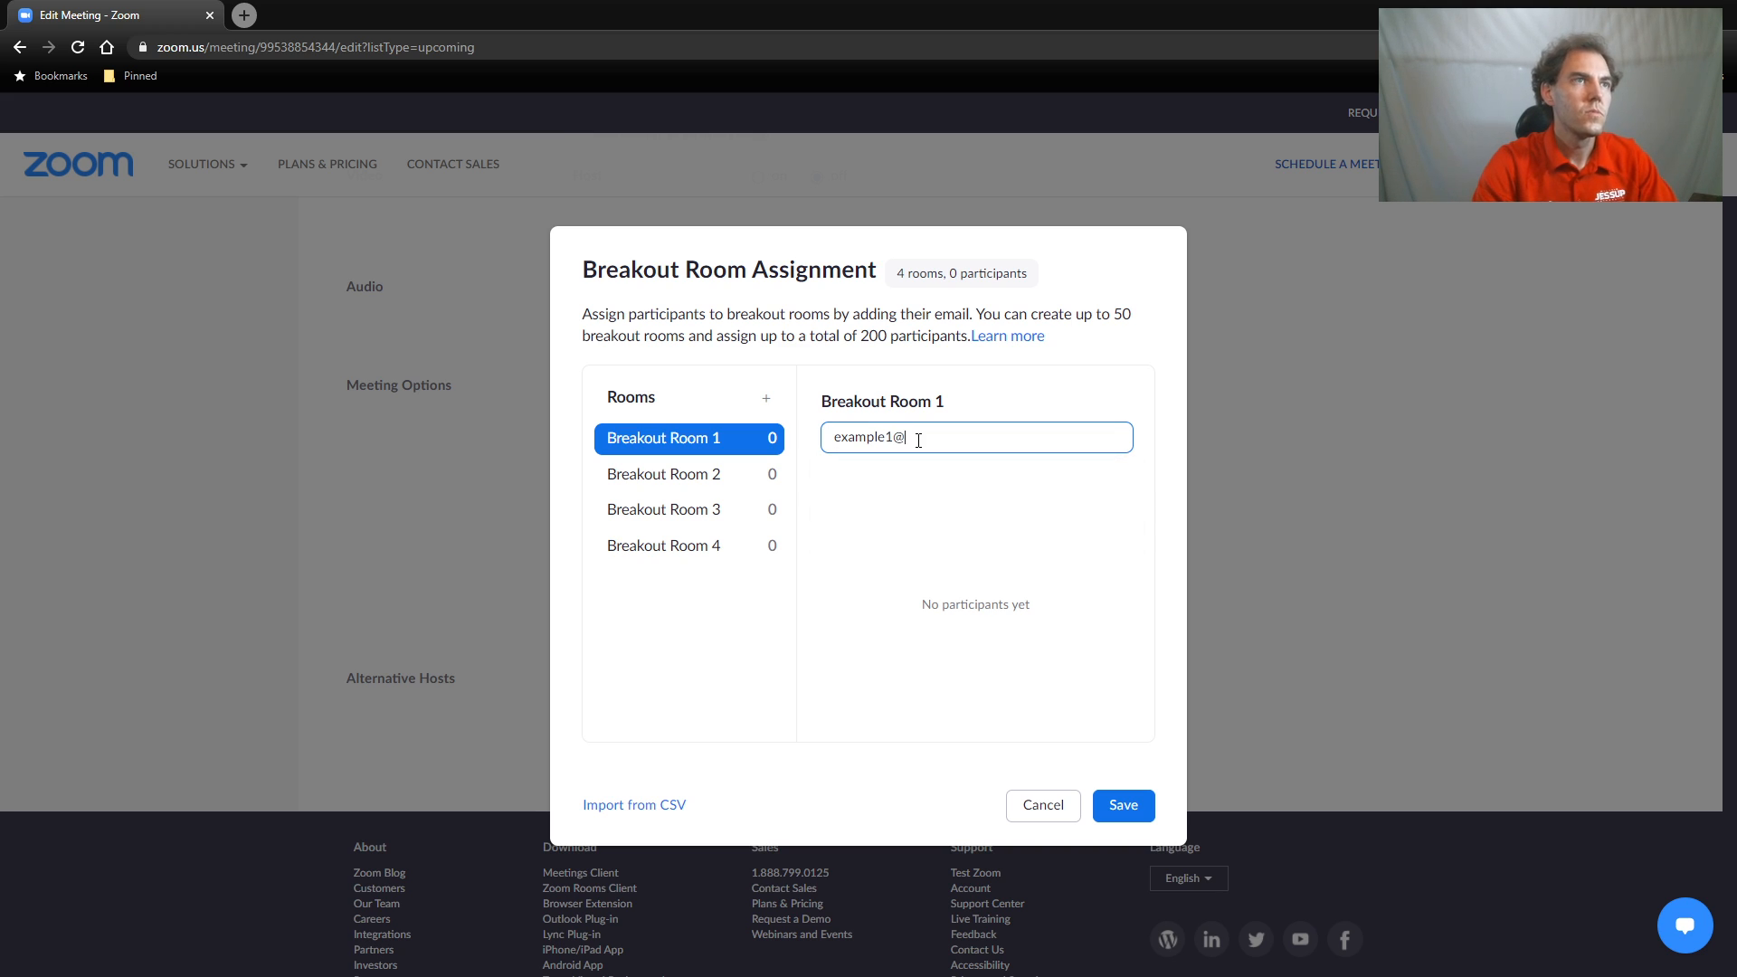
text(school.edu)
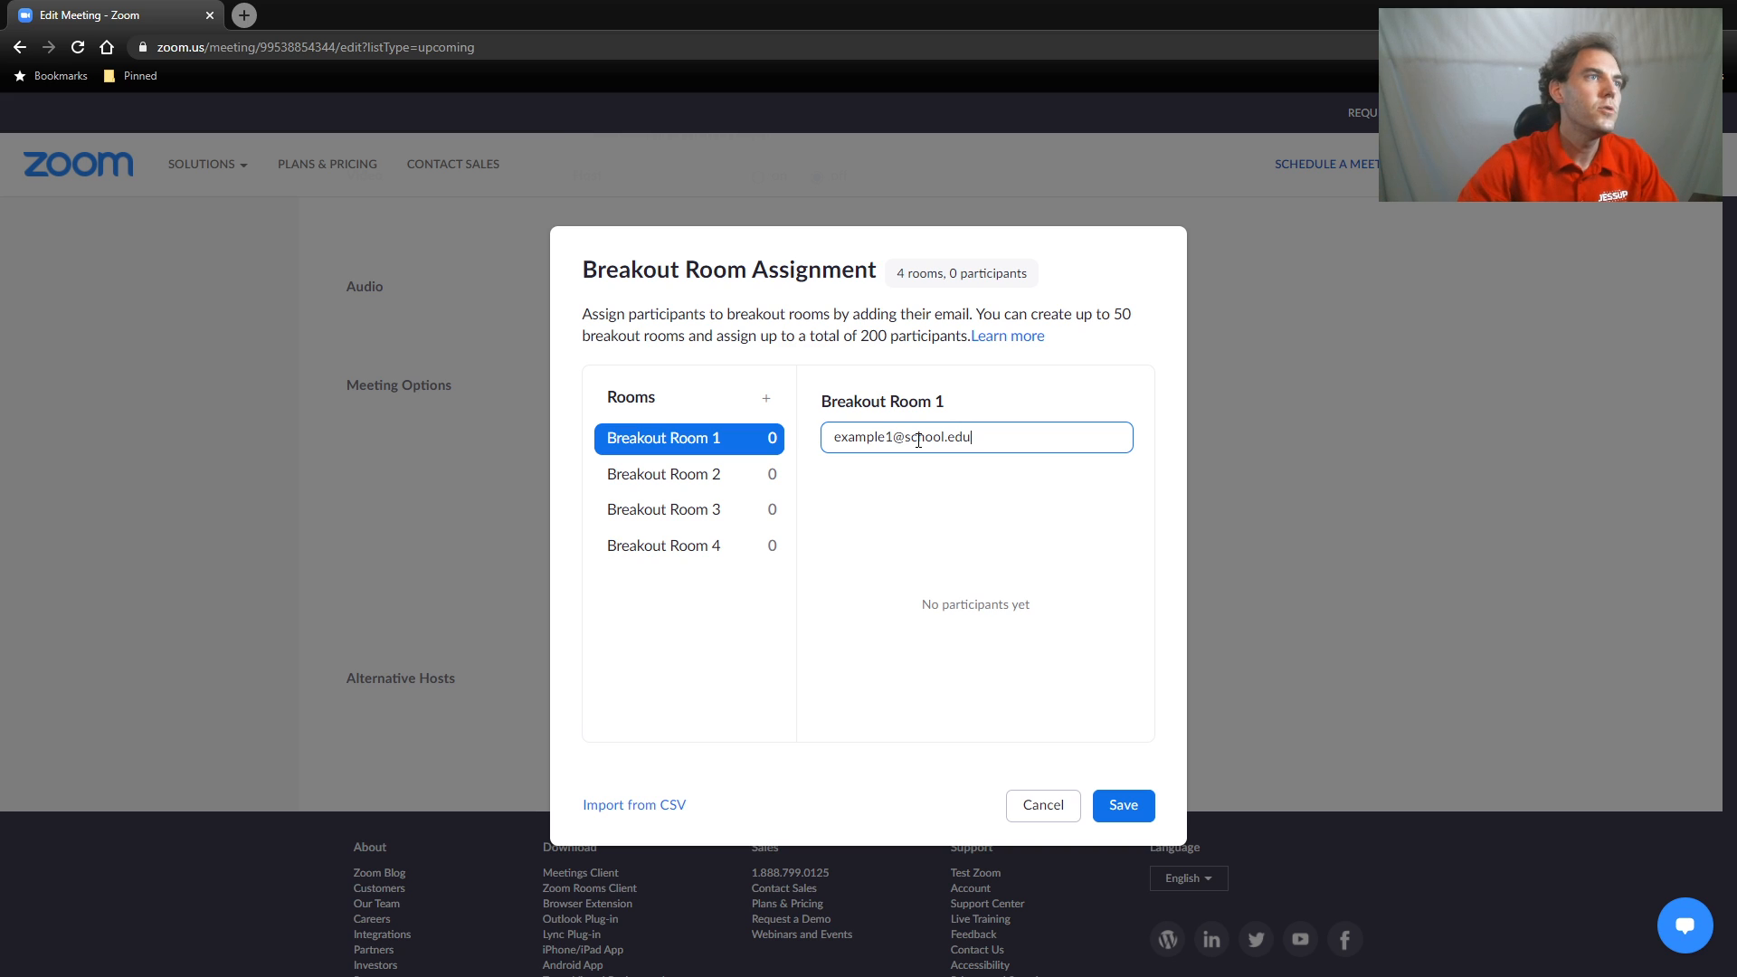
click(920, 548)
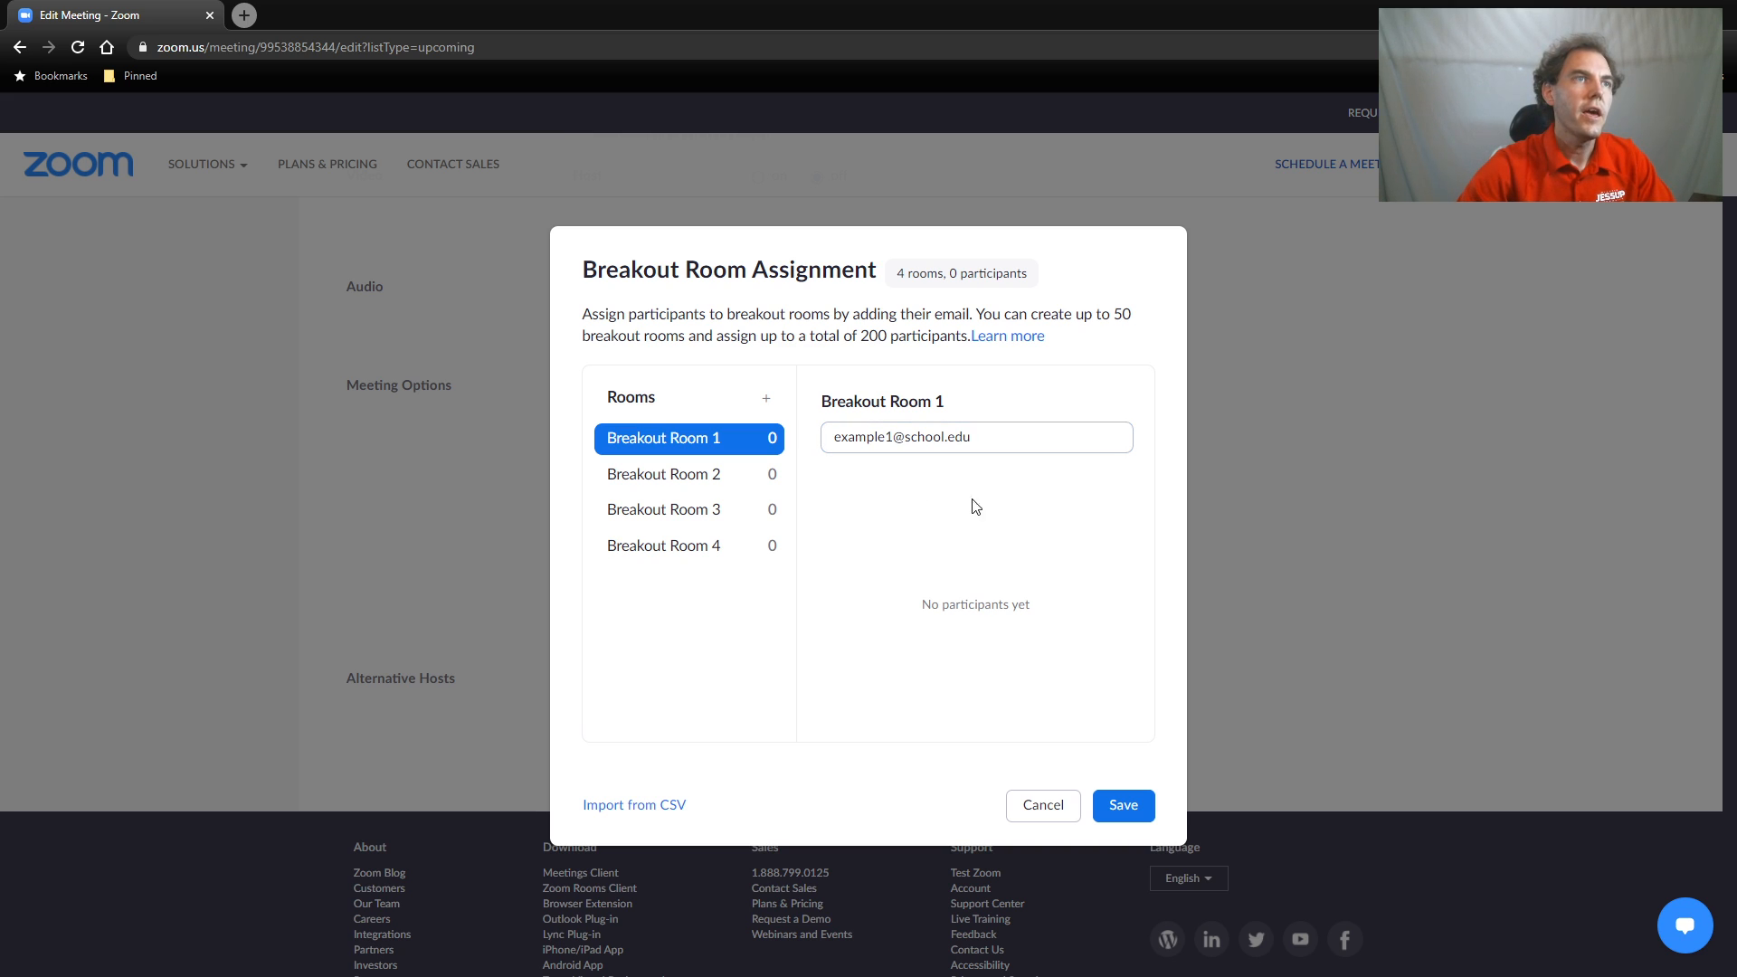
click(1016, 446)
key(Return)
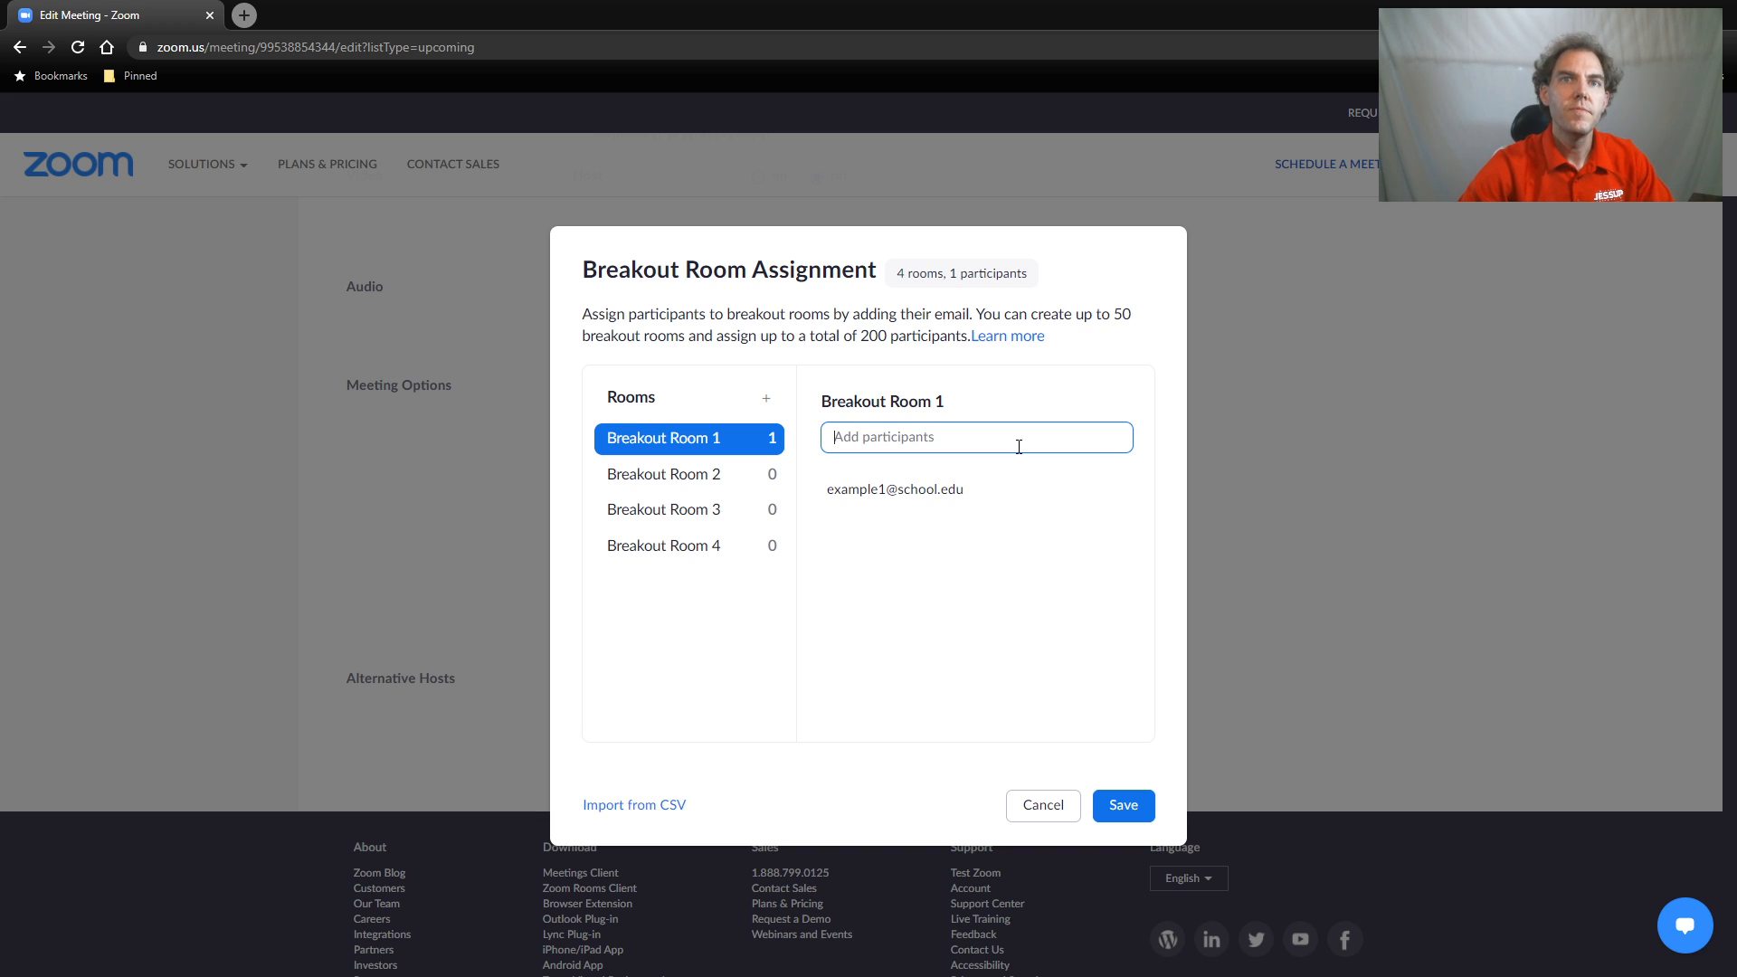
- Add a second participant's email address to Breakout Room 1
text(example@)
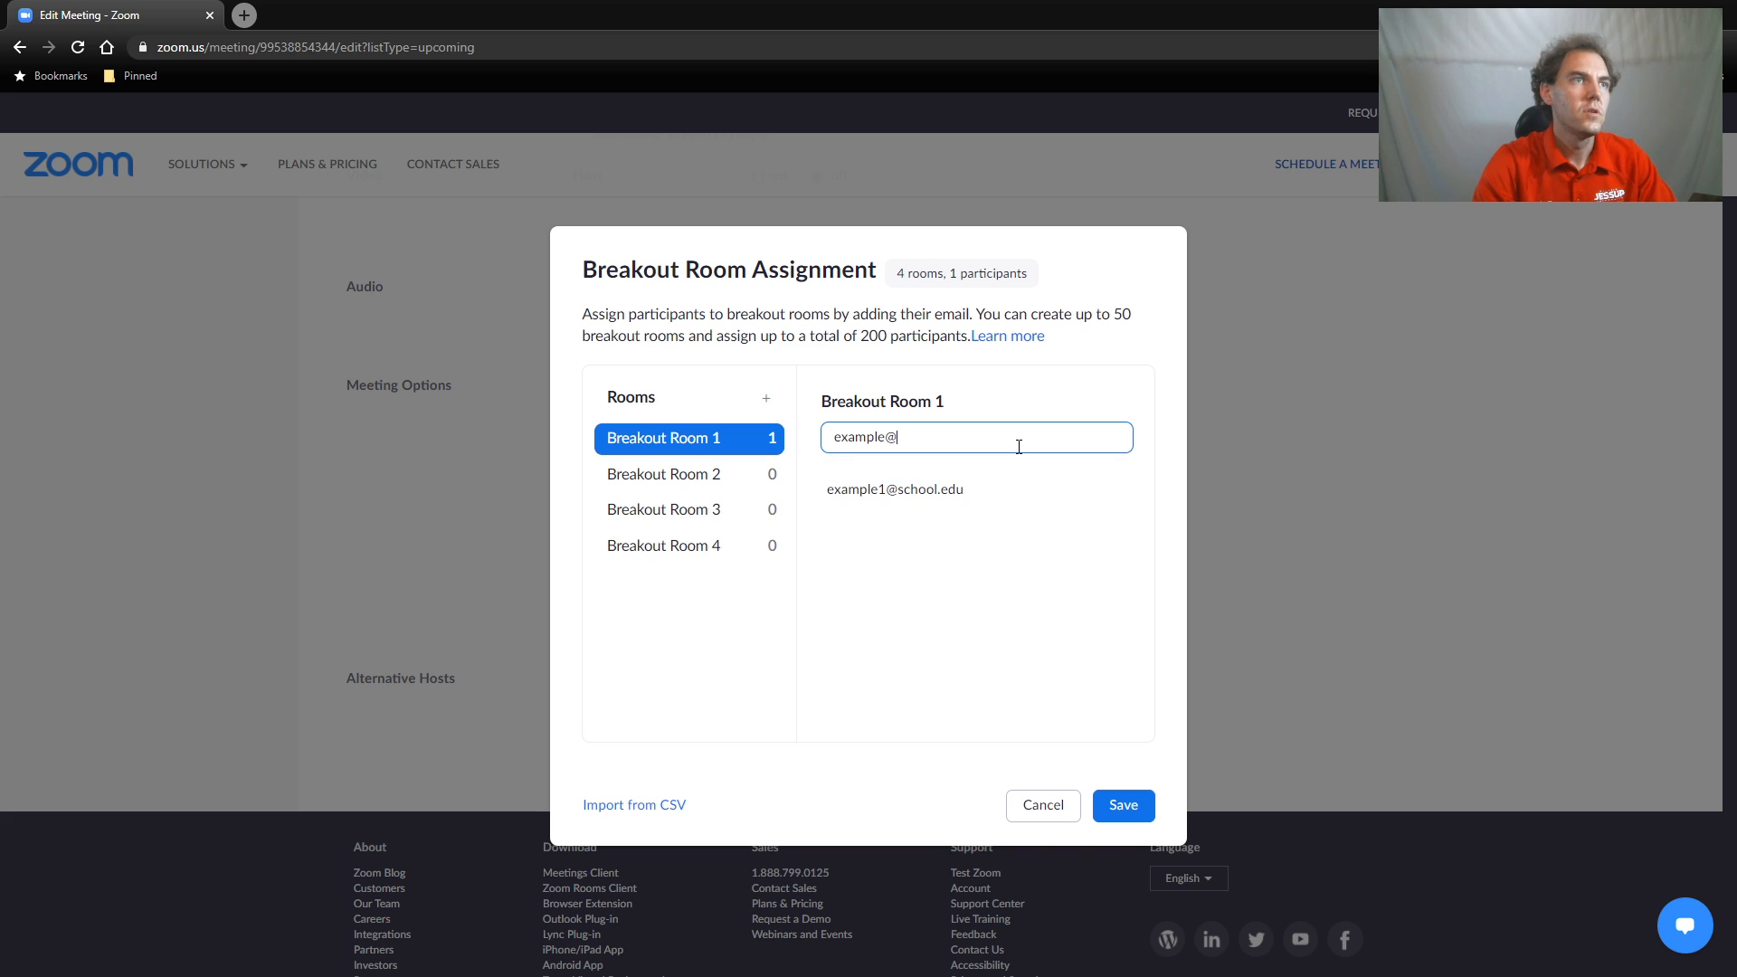
key(BackSpace)
text(2)
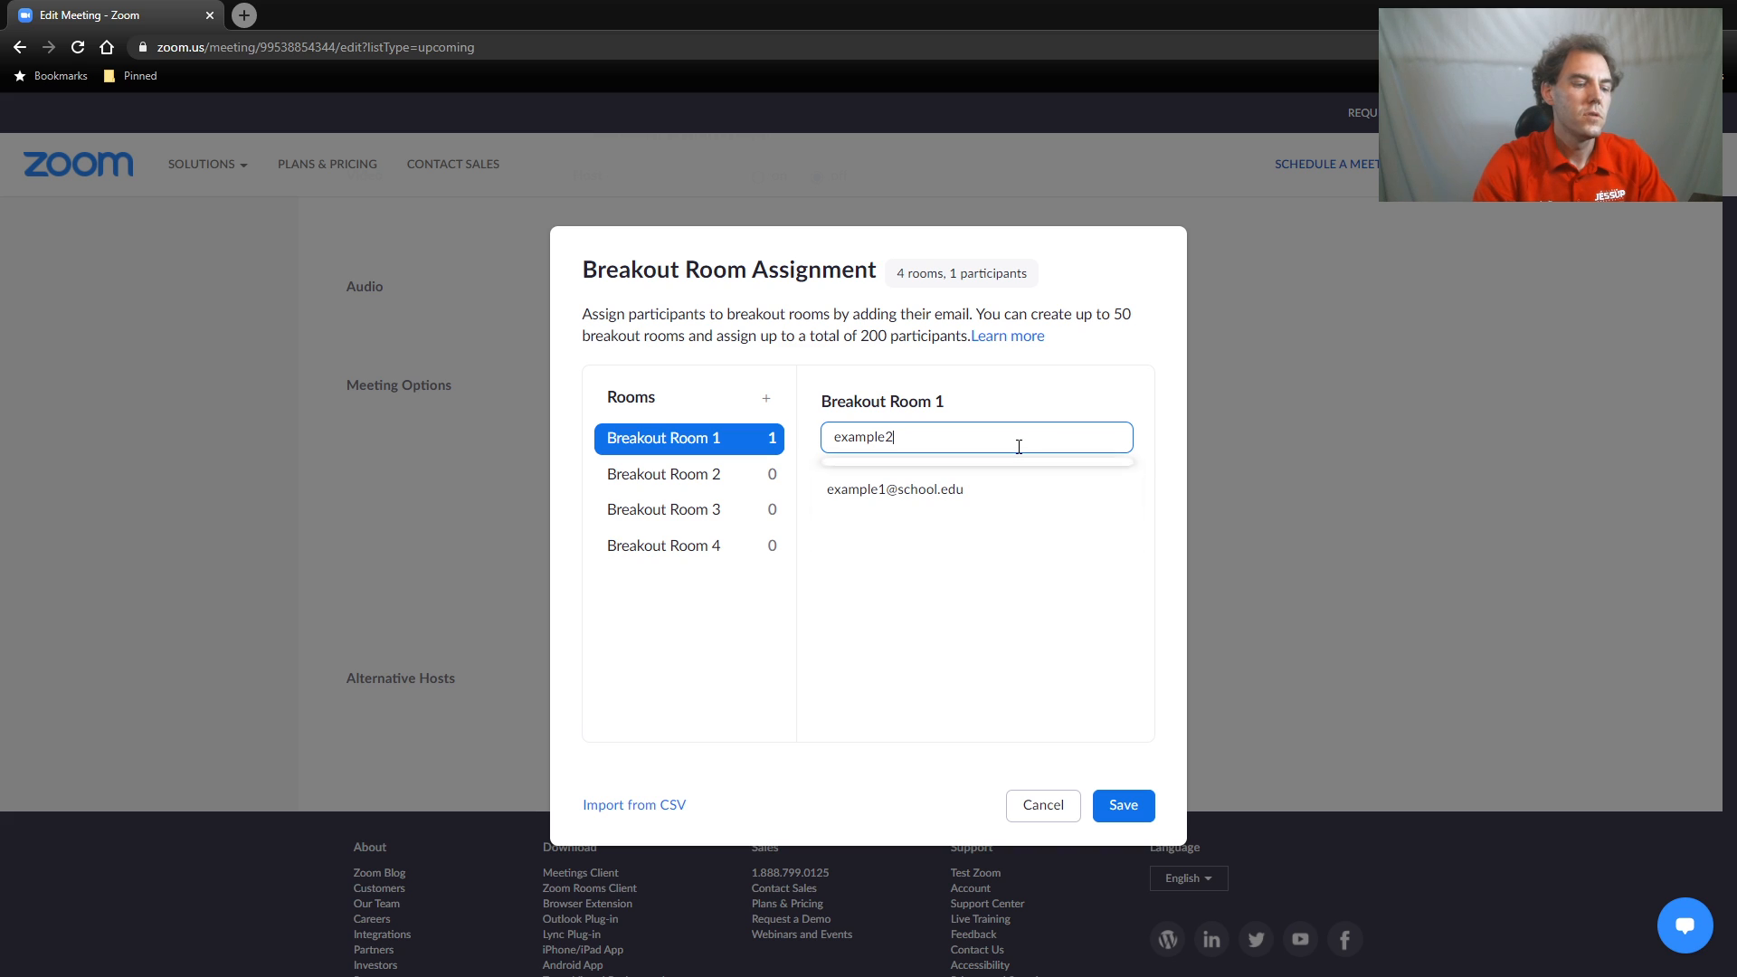
text(@shool.edu)
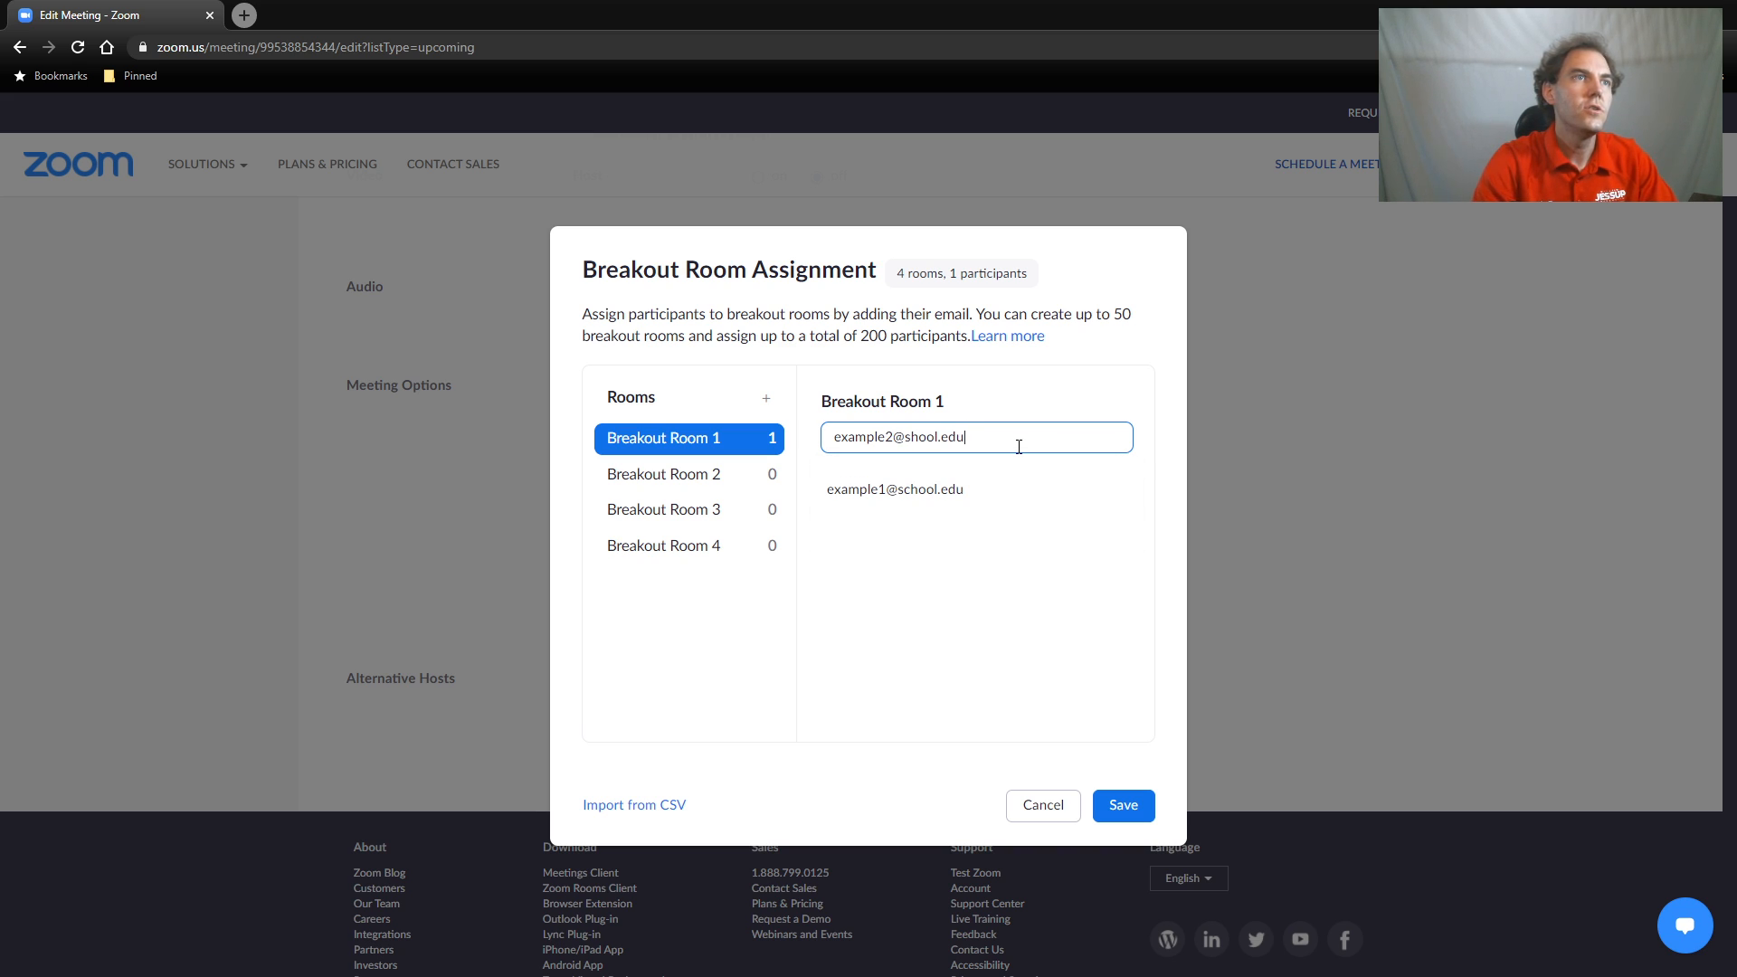
key(Return)
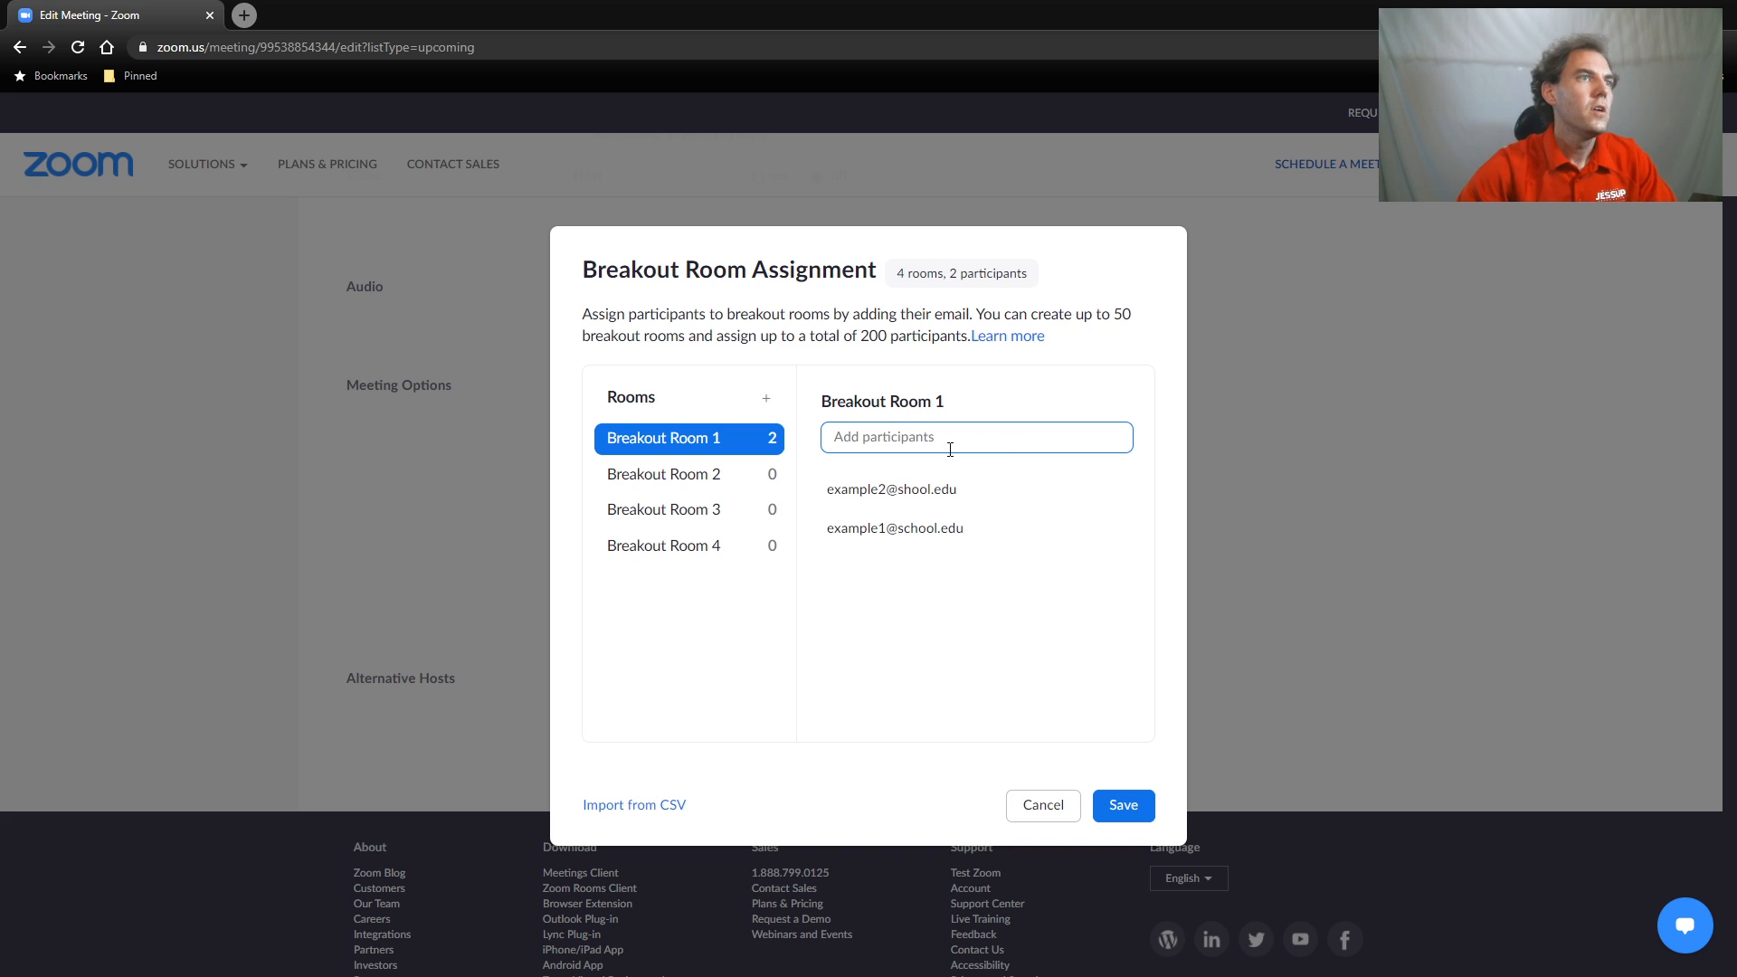
- Assign one participant to Breakout Room 2 by email address and save the breakout room assignments
click(701, 488)
click(928, 432)
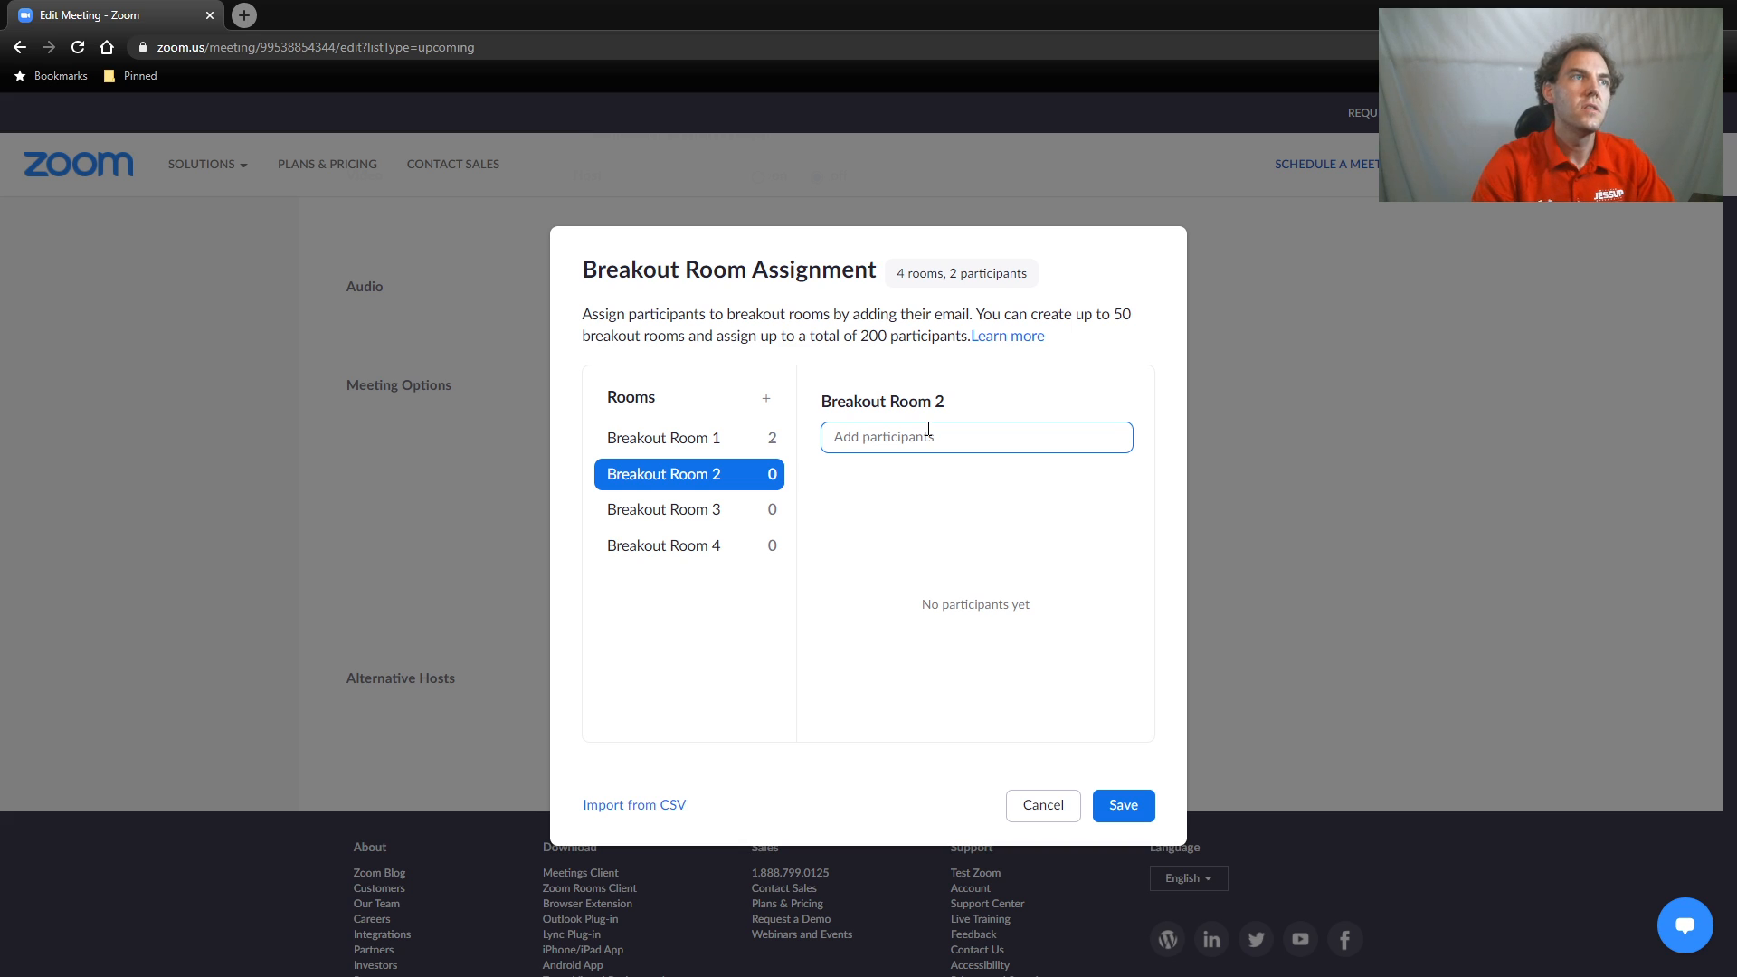
text(examp)
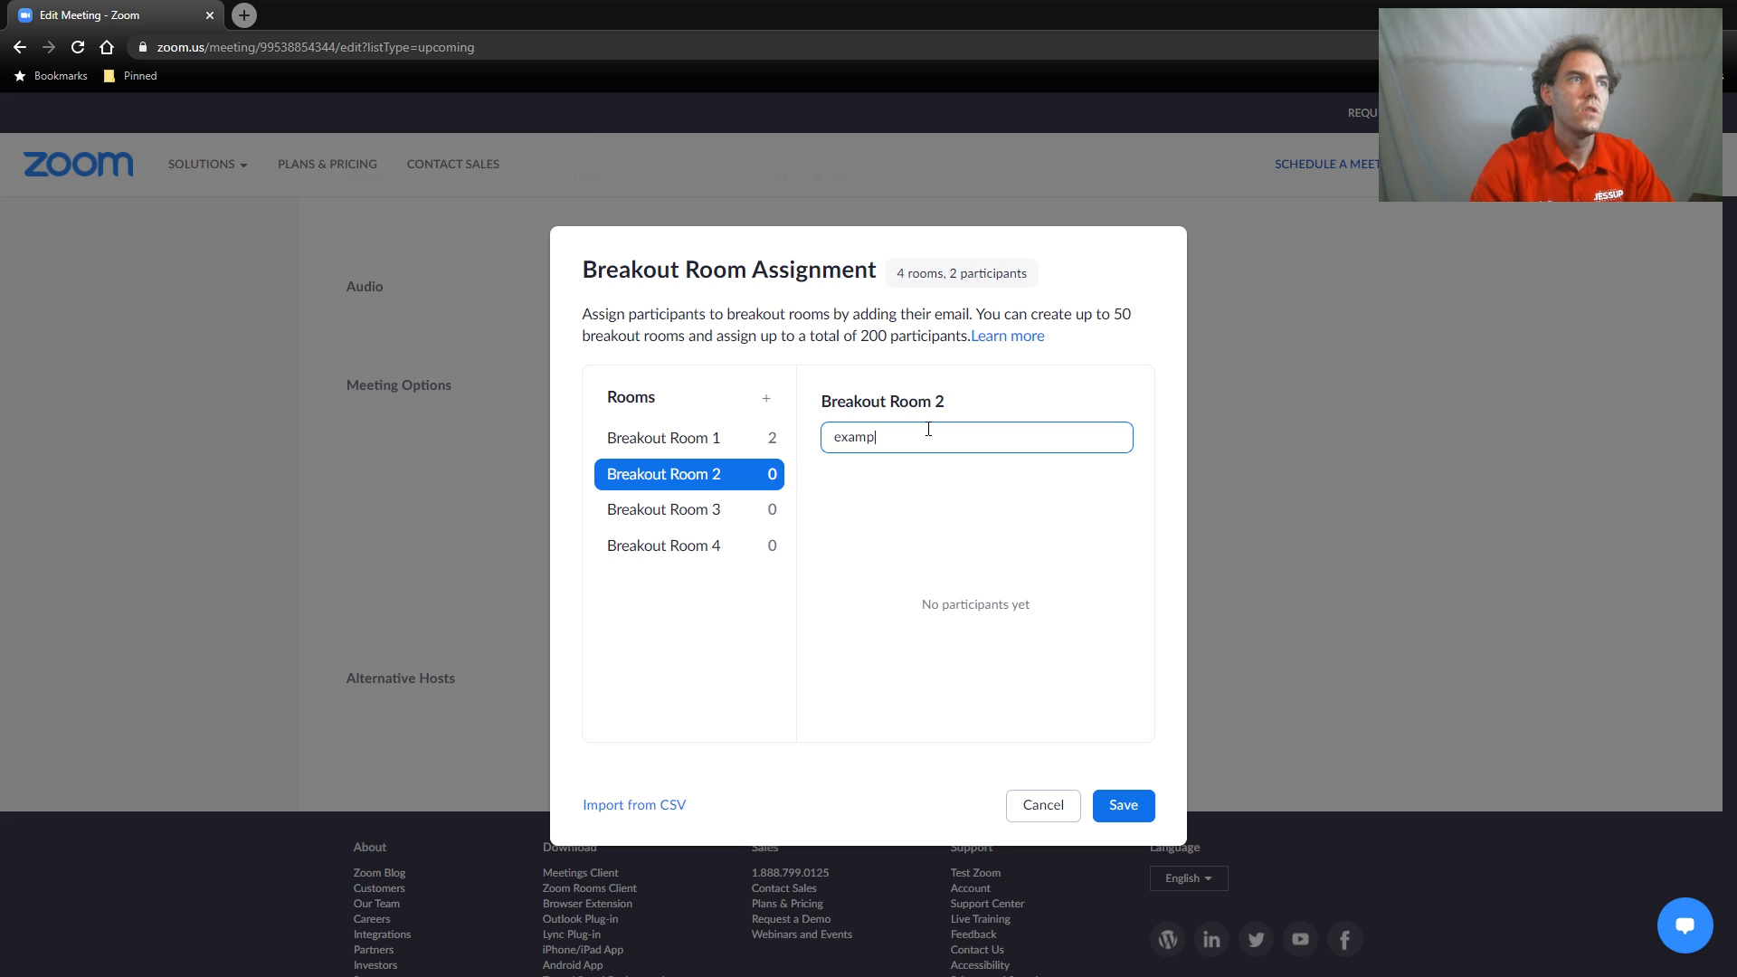
text(le3@school.edu)
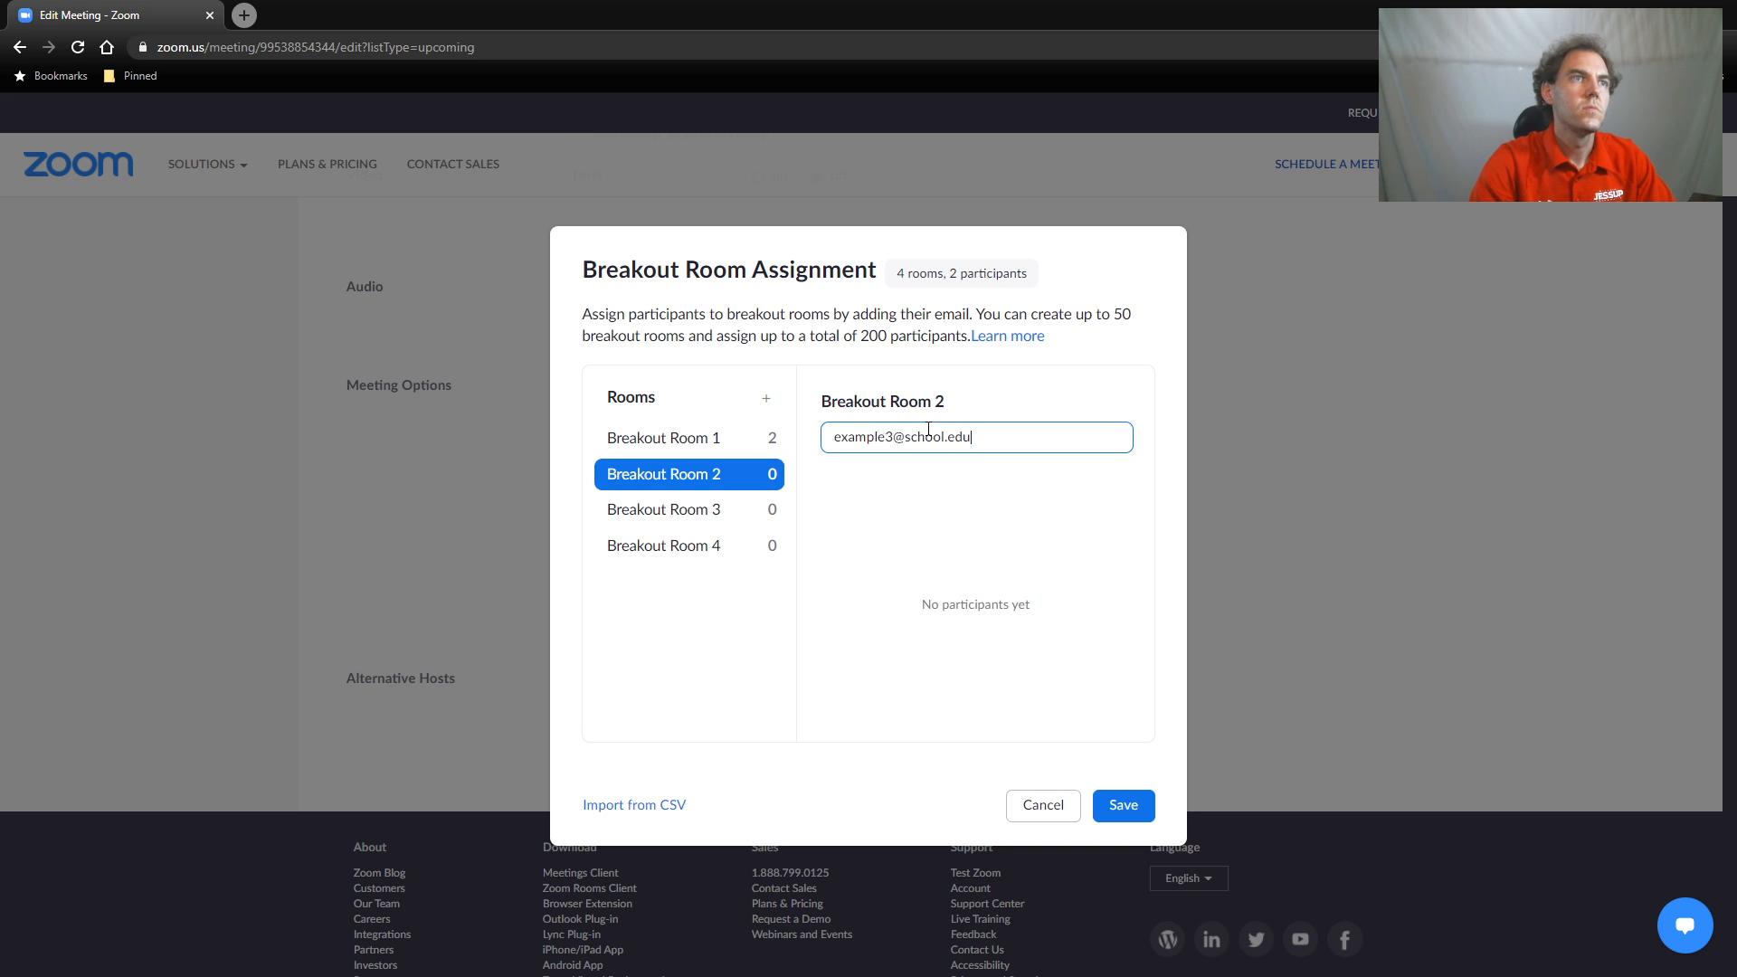
key(Return)
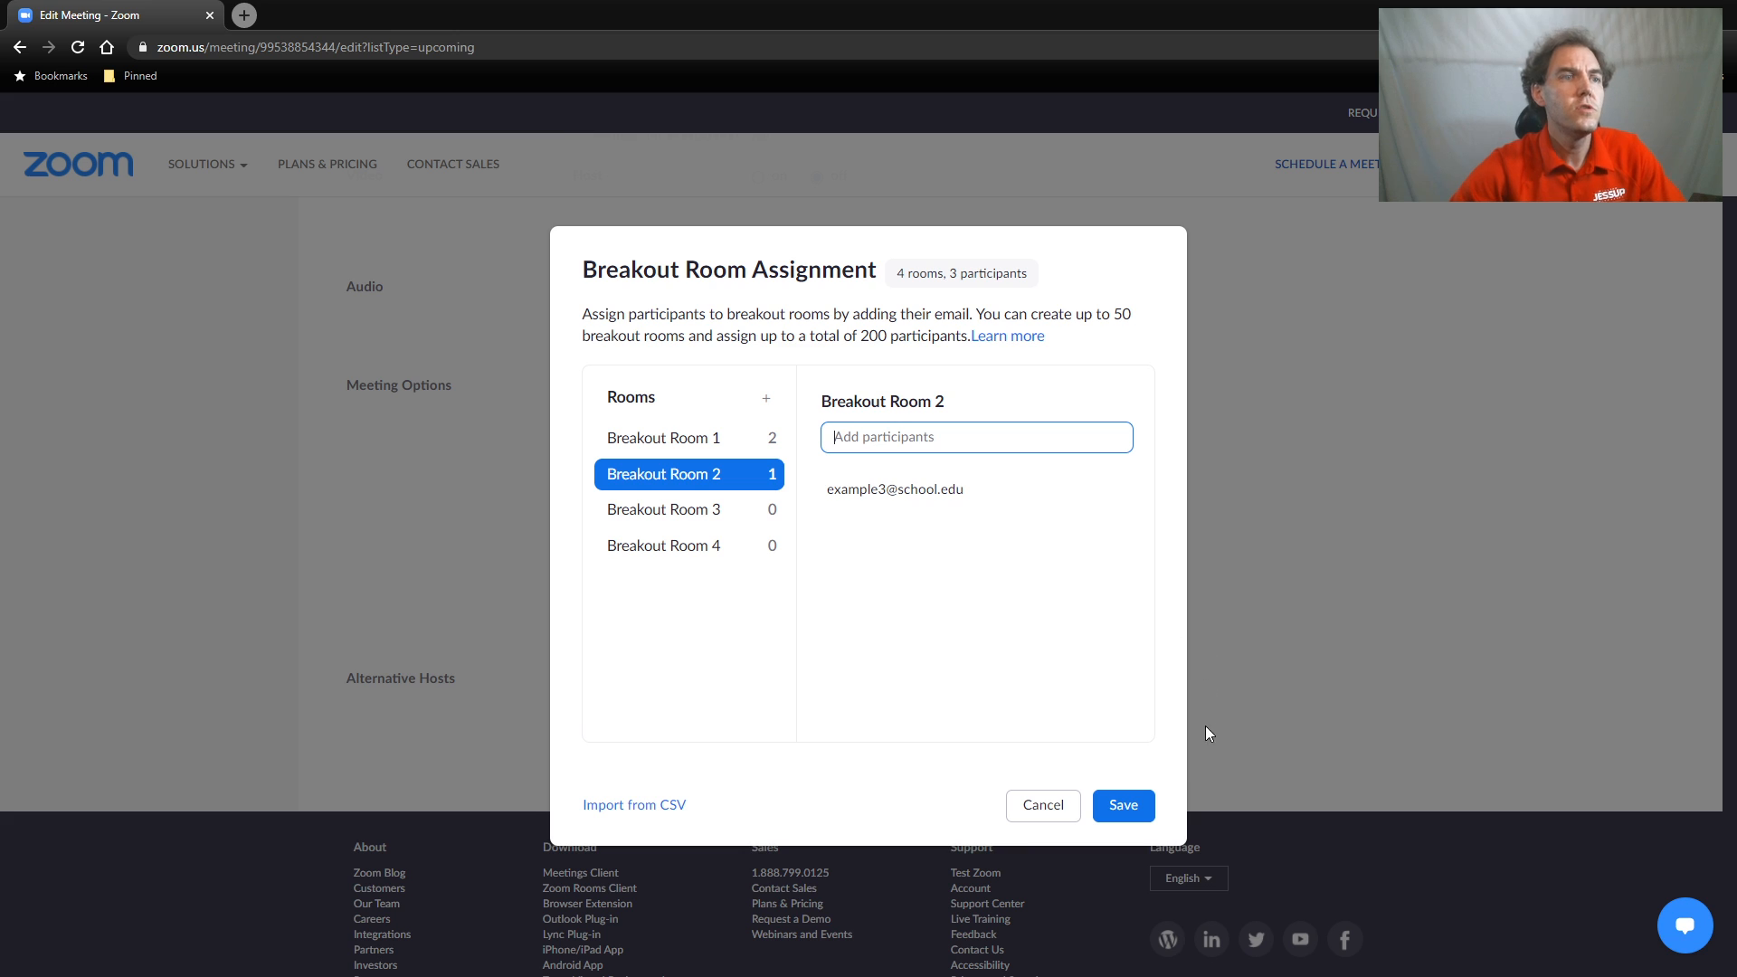
click(1123, 805)
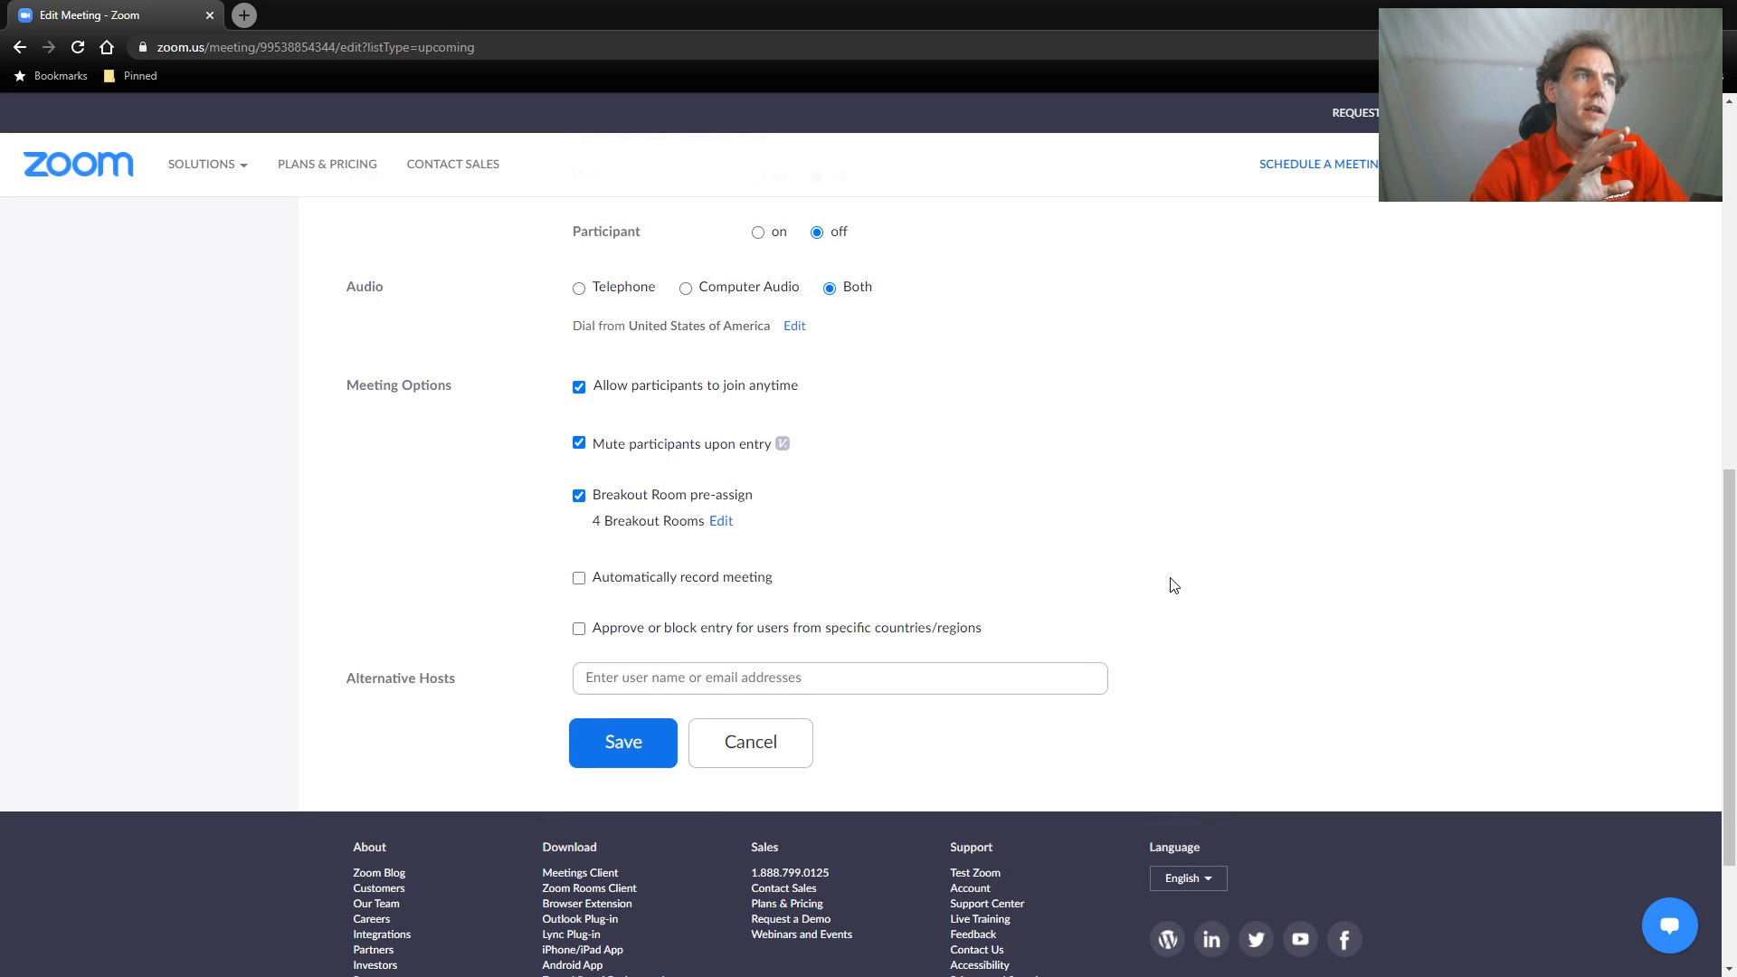